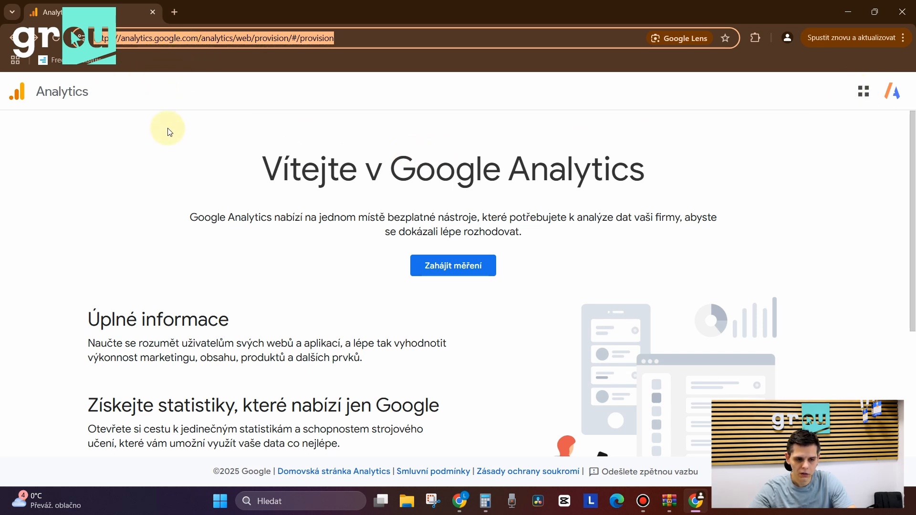
{"action": "left_click", "coordinate": [174, 13]}
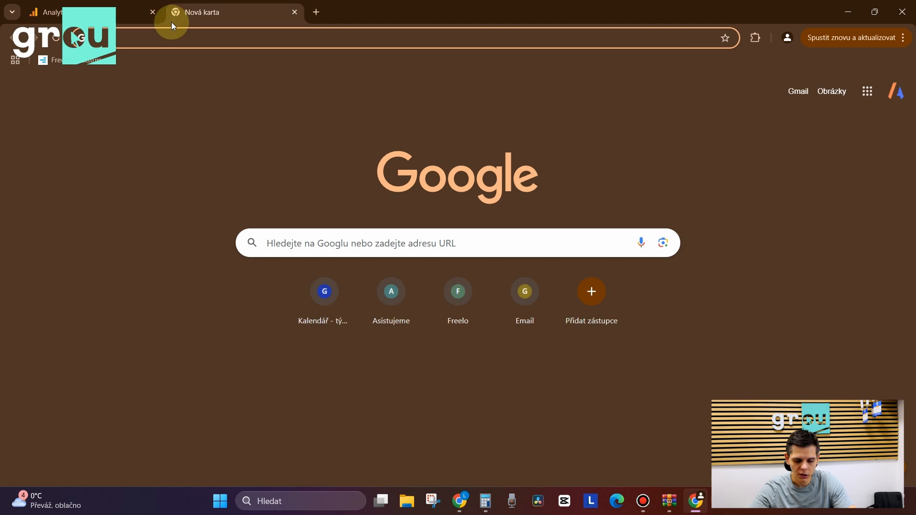
{"action": "left_click", "coordinate": [295, 13]}
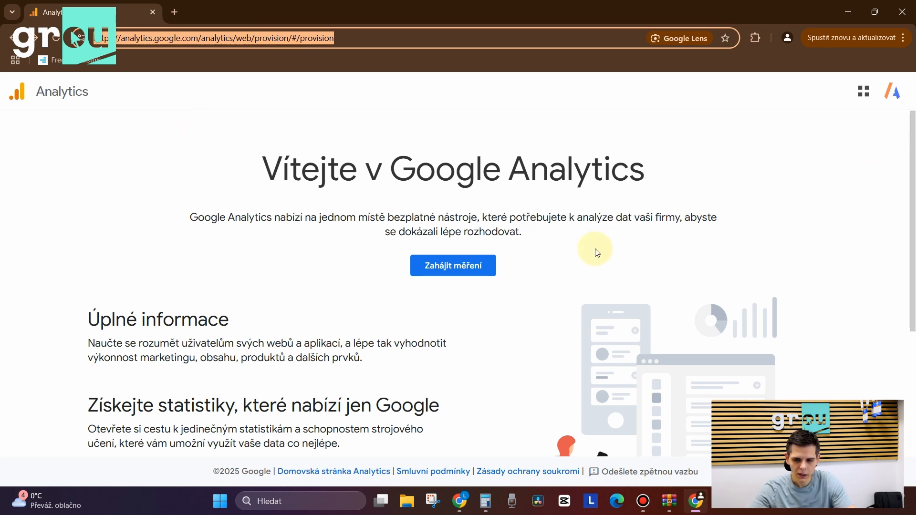
Check which Google account is signed in to Analytics.
{"action": "left_click", "coordinate": [890, 92]}
{"action": "left_click", "coordinate": [650, 170]}
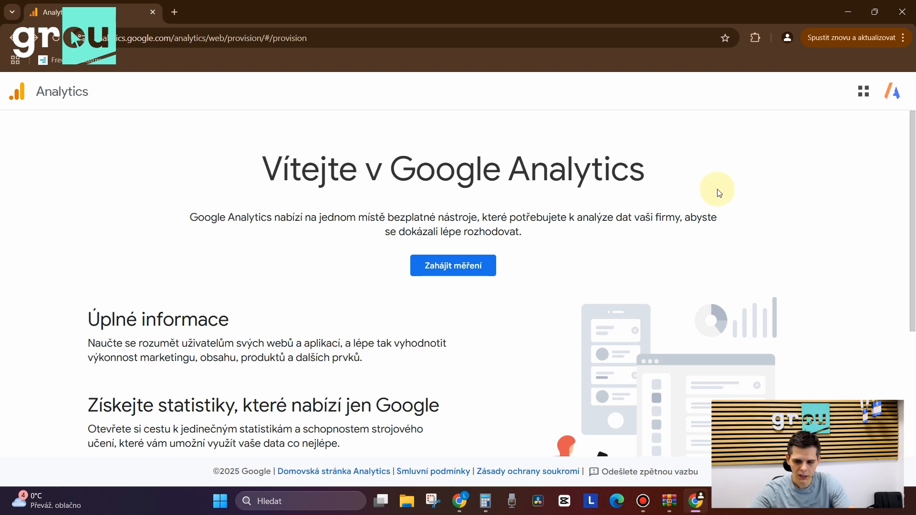
{"action": "left_click", "coordinate": [887, 97]}
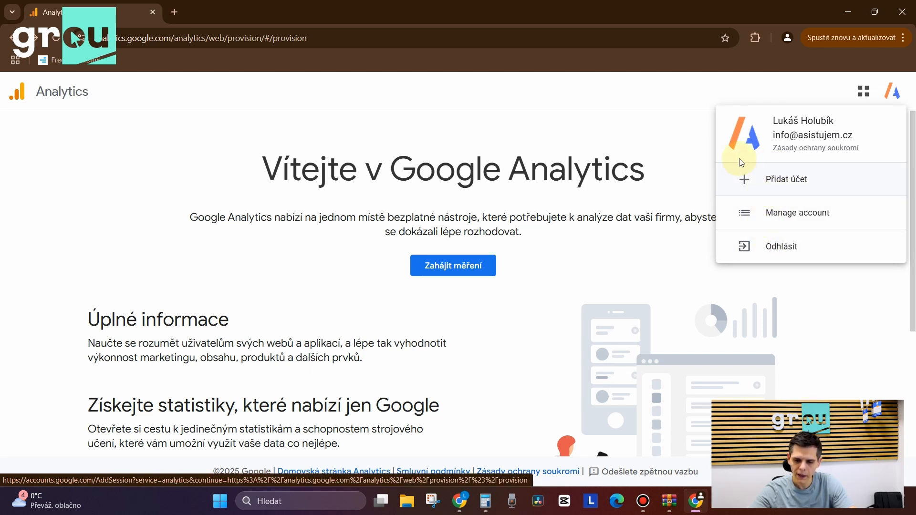
{"action": "left_click", "coordinate": [699, 139]}
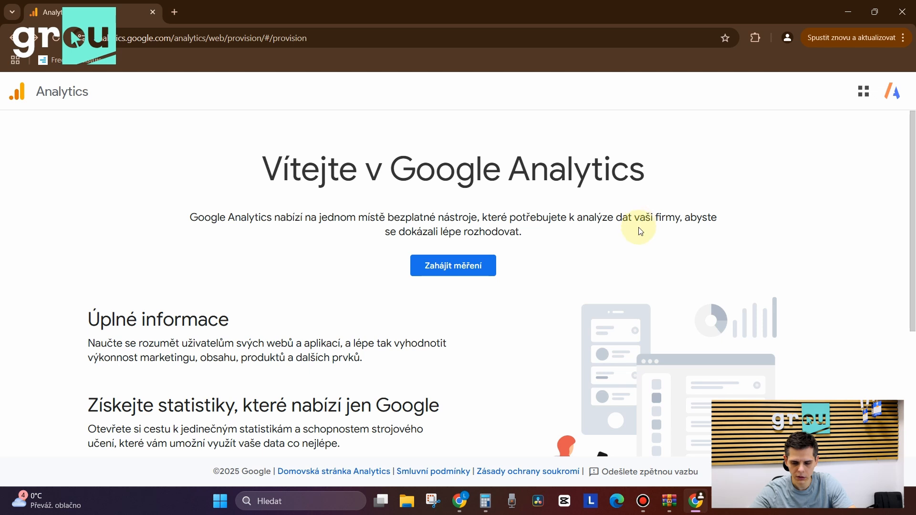
Start the measurement setup and bring up the form for creating a new Analytics account.
{"action": "left_click", "coordinate": [454, 267]}
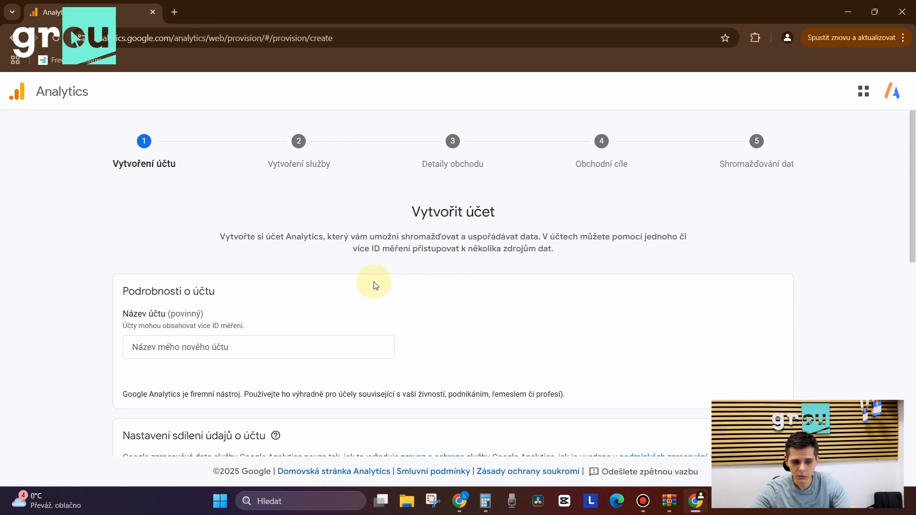
{"action": "scroll", "coordinate": [373, 278], "scroll_direction": "down", "scroll_amount": 3}
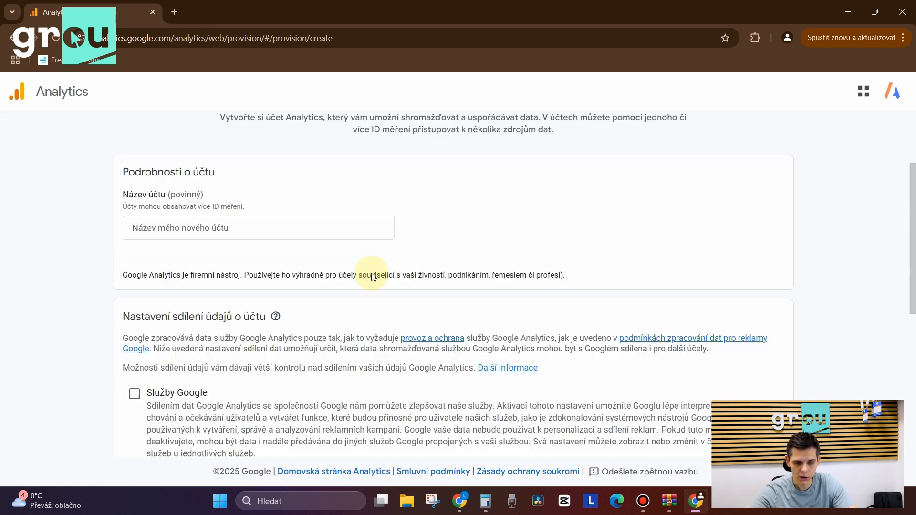
{"action": "scroll", "coordinate": [383, 283], "scroll_direction": "up", "scroll_amount": 3}
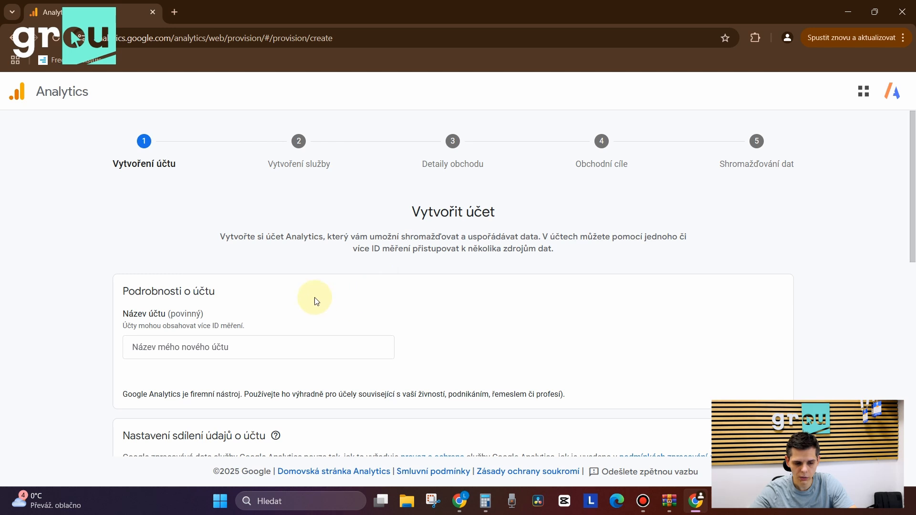
{"action": "scroll", "coordinate": [314, 299], "scroll_direction": "down", "scroll_amount": 1}
Name the new Analytics account Test.cz.
{"action": "left_click", "coordinate": [355, 287]}
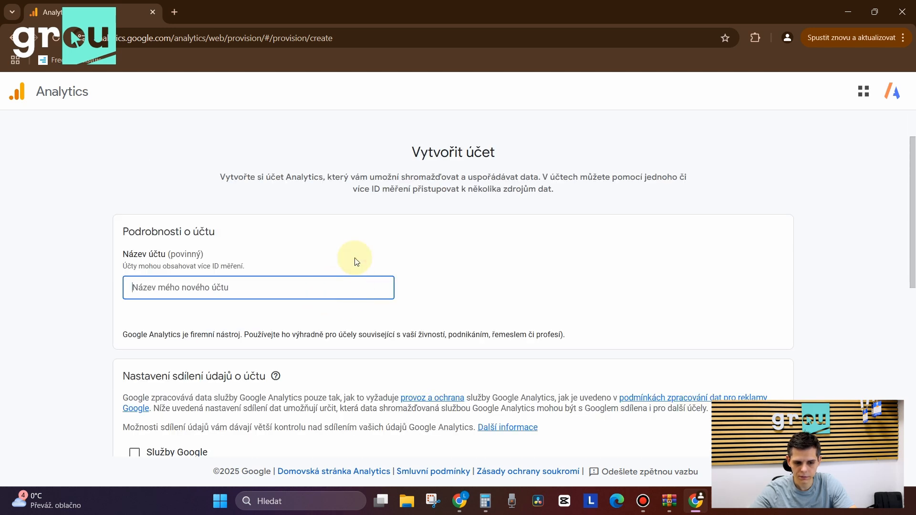
{"action": "left_click", "coordinate": [233, 179]}
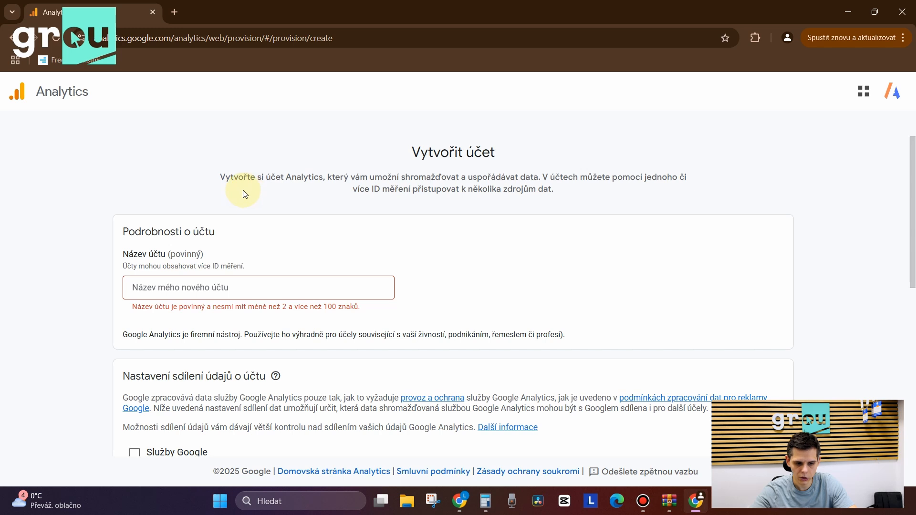
{"action": "left_click", "coordinate": [253, 290]}
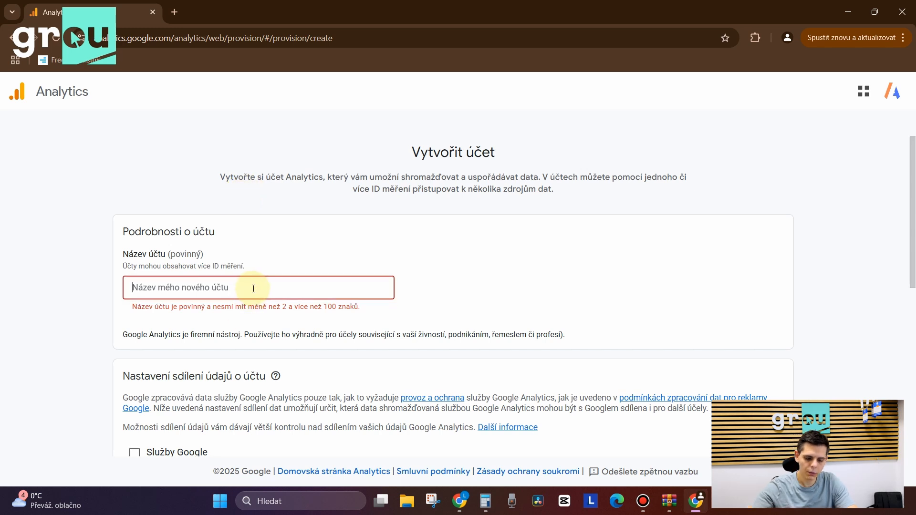
{"action": "type", "text": "T"}
{"action": "key", "text": "BackSpace"}
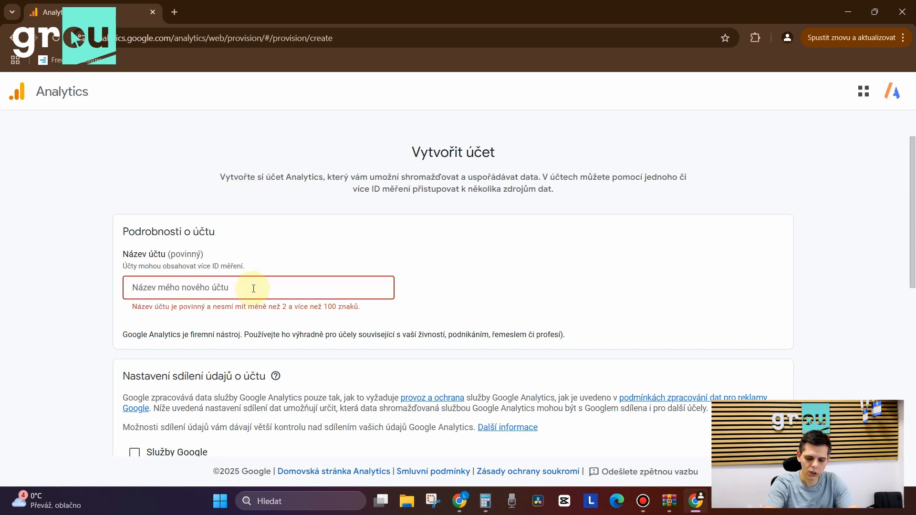
{"action": "type", "text": "Te"}
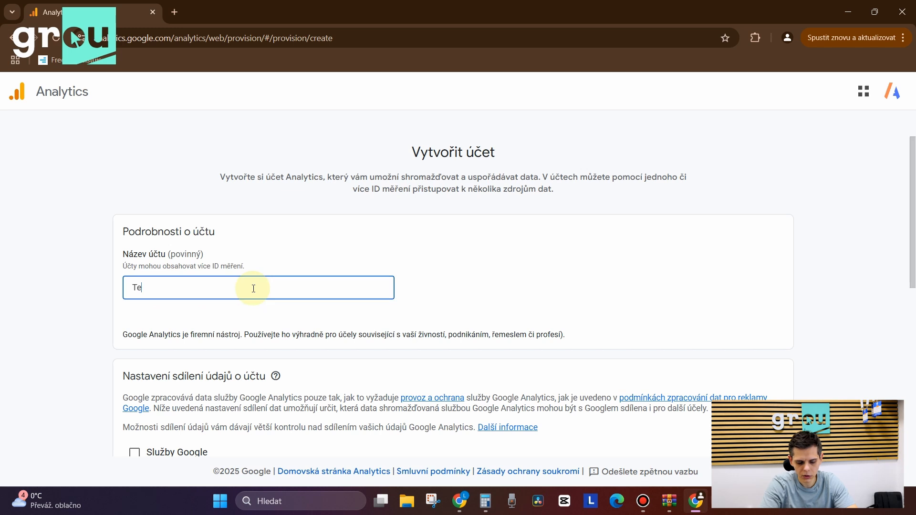
{"action": "key", "text": "BackSpace"}
{"action": "key", "text": "BackSpace"}
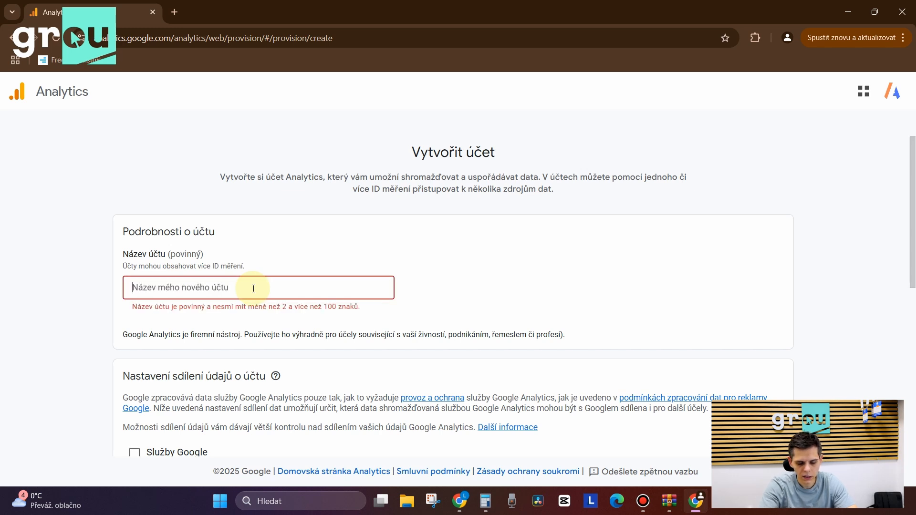
{"action": "type", "text": "Te"}
{"action": "key", "text": "BackSpace"}
{"action": "key", "text": "BackSpace"}
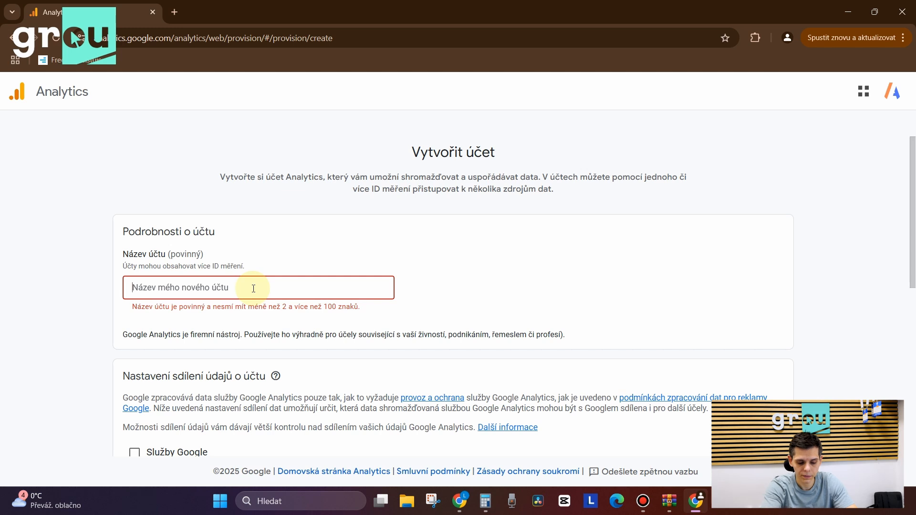
{"action": "type", "text": "Test.cz"}
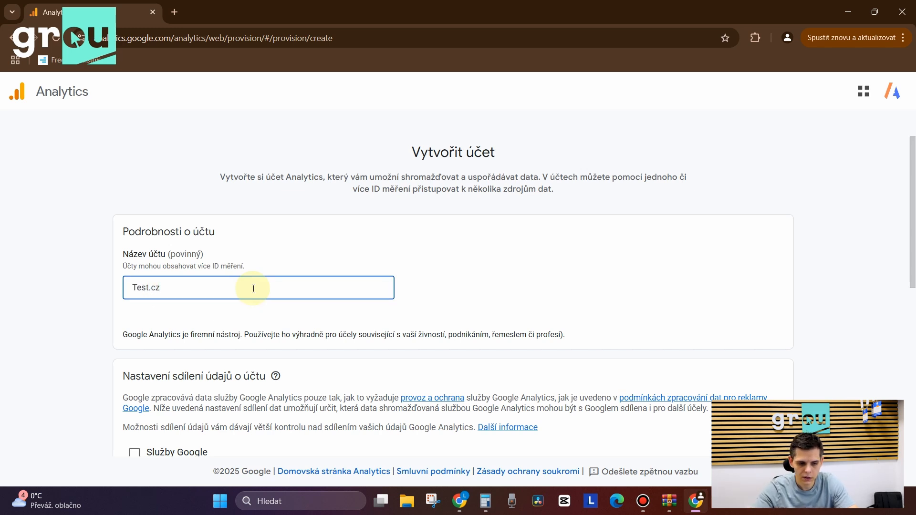
Enable data sharing for Služby Google and continue to the property creation stage.
{"action": "scroll", "coordinate": [268, 289], "scroll_direction": "down", "scroll_amount": 3}
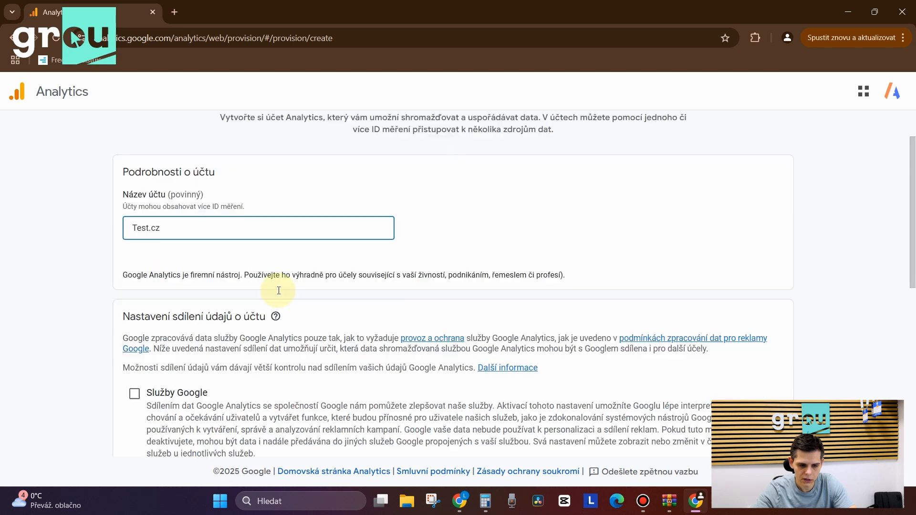
{"action": "left_click", "coordinate": [135, 332]}
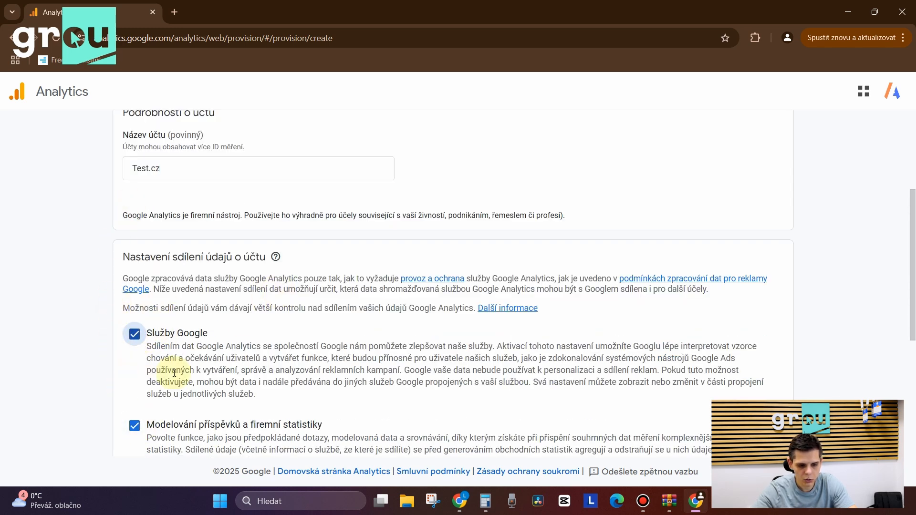
{"action": "scroll", "coordinate": [177, 372], "scroll_direction": "down", "scroll_amount": 3}
{"action": "scroll", "coordinate": [181, 427], "scroll_direction": "down", "scroll_amount": 2}
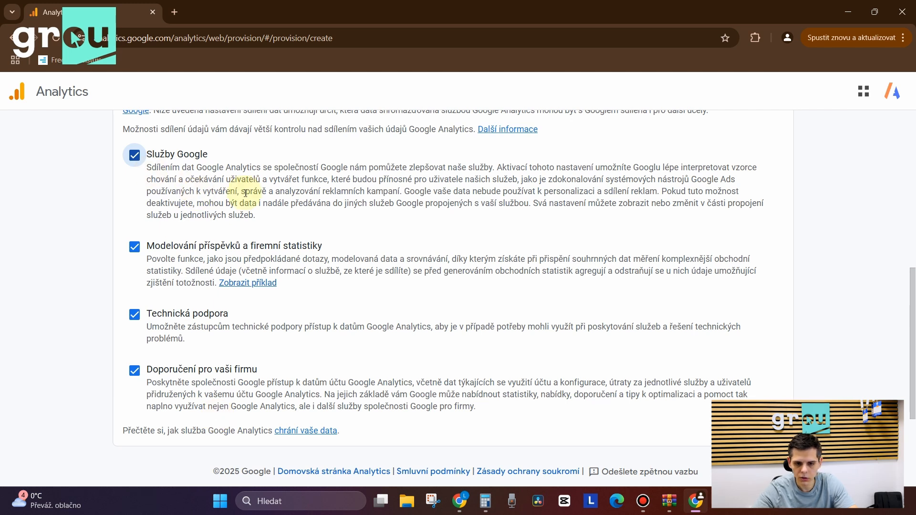
{"action": "scroll", "coordinate": [517, 302], "scroll_direction": "down", "scroll_amount": 2}
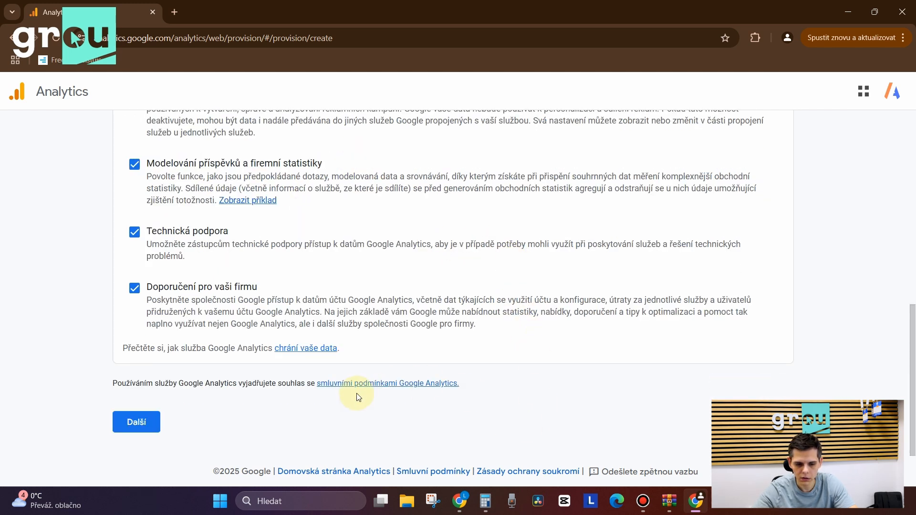
{"action": "left_click", "coordinate": [142, 423]}
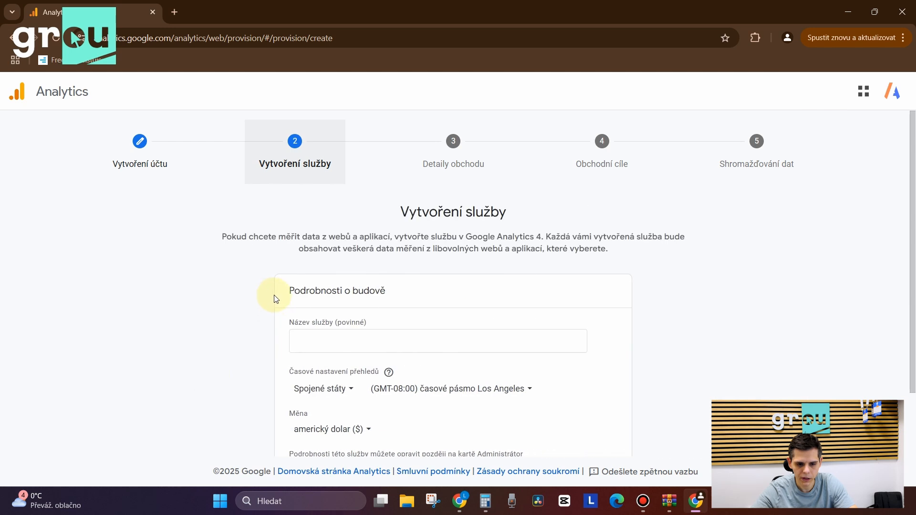
Name the new property Test-cz.
{"action": "scroll", "coordinate": [266, 254], "scroll_direction": "down", "scroll_amount": 1}
{"action": "left_click", "coordinate": [337, 291]}
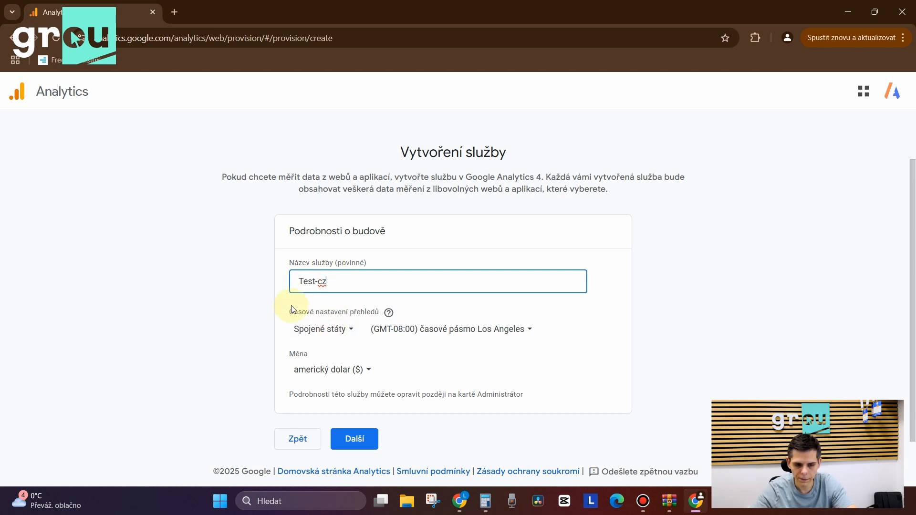
{"action": "left_click", "coordinate": [316, 284]}
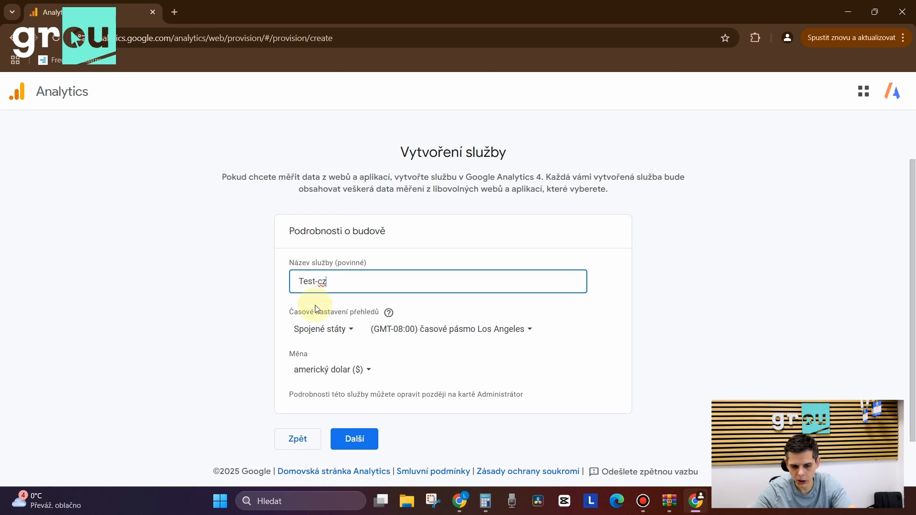
{"action": "key", "text": "BackSpace"}
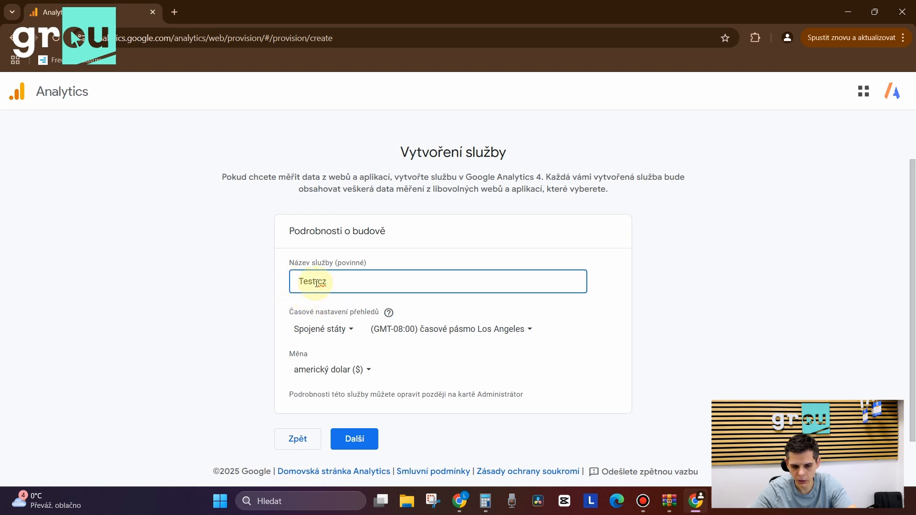
Set the country for the property's reporting time zone to Česko.
{"action": "left_click", "coordinate": [323, 329]}
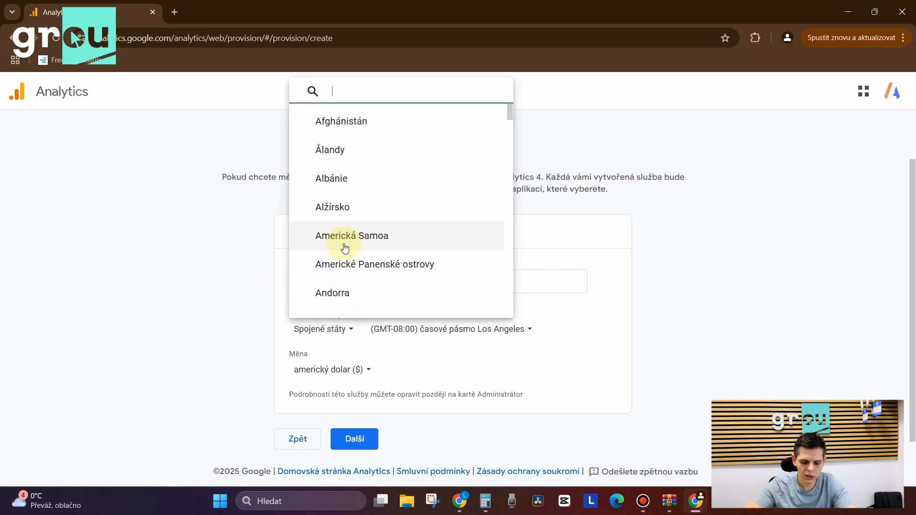
{"action": "type", "text": "c"}
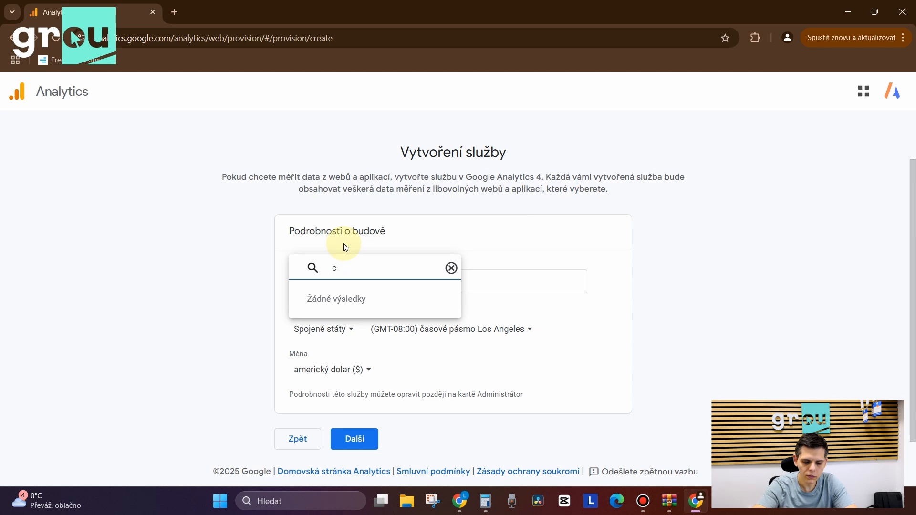
{"action": "type", "text": "ze"}
{"action": "key", "text": "BackSpace"}
{"action": "key", "text": "BackSpace"}
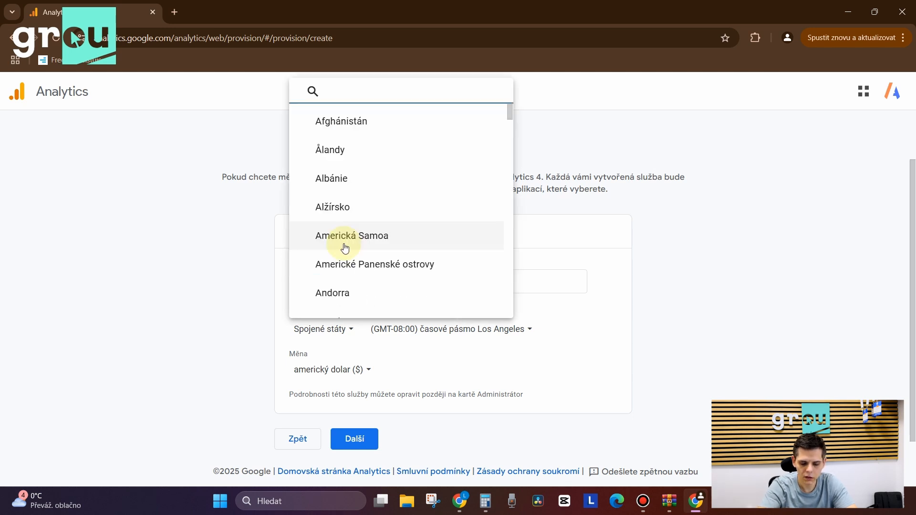
{"action": "type", "text": "česk"}
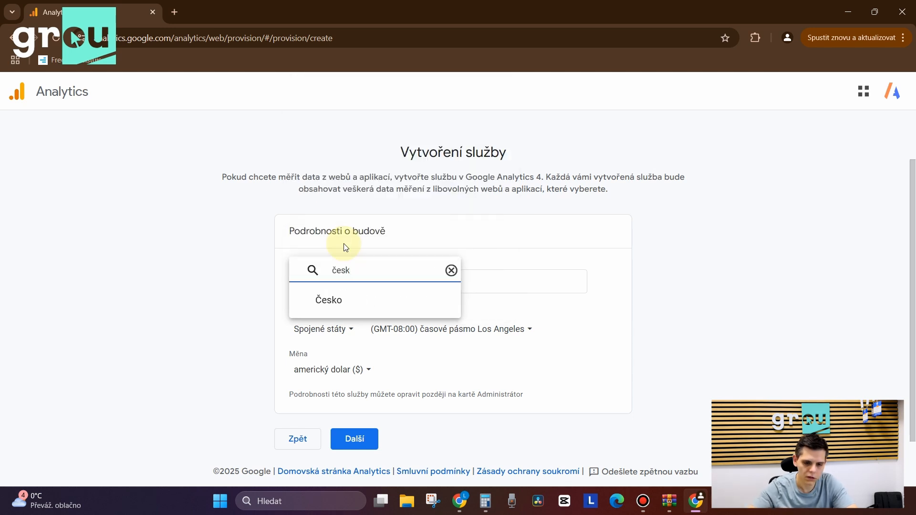
{"action": "left_click", "coordinate": [337, 299]}
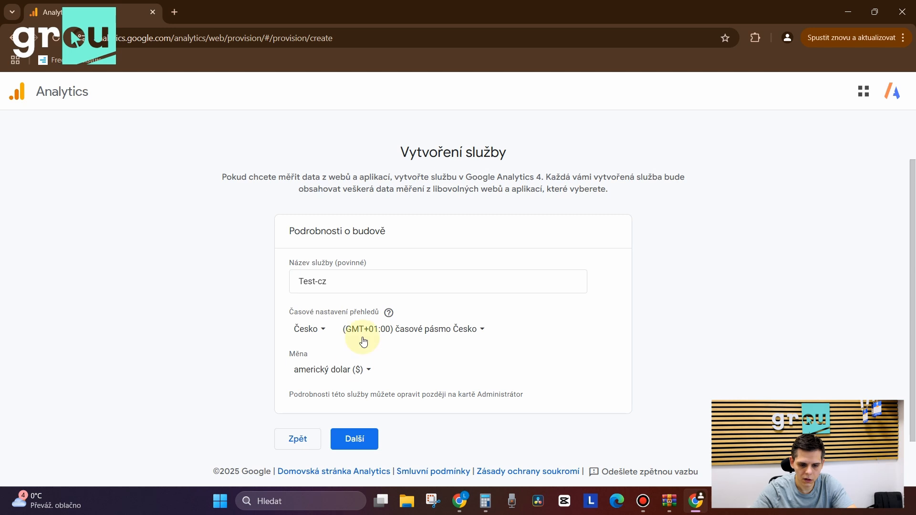
Set the property's currency to česká koruna (Kč) and continue to the business details stage.
{"action": "left_click", "coordinate": [339, 370]}
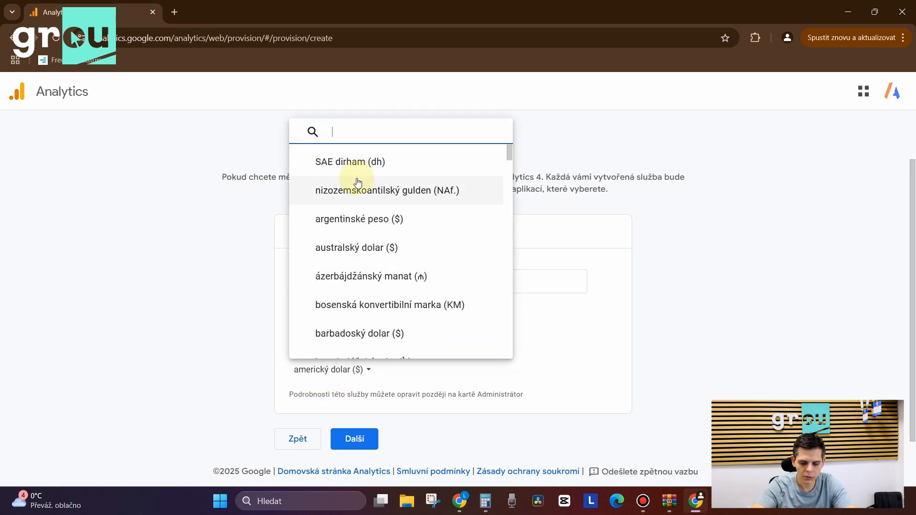
{"action": "type", "text": "czk"}
{"action": "key", "text": "BackSpace"}
{"action": "key", "text": "BackSpace"}
{"action": "key", "text": "BackSpace"}
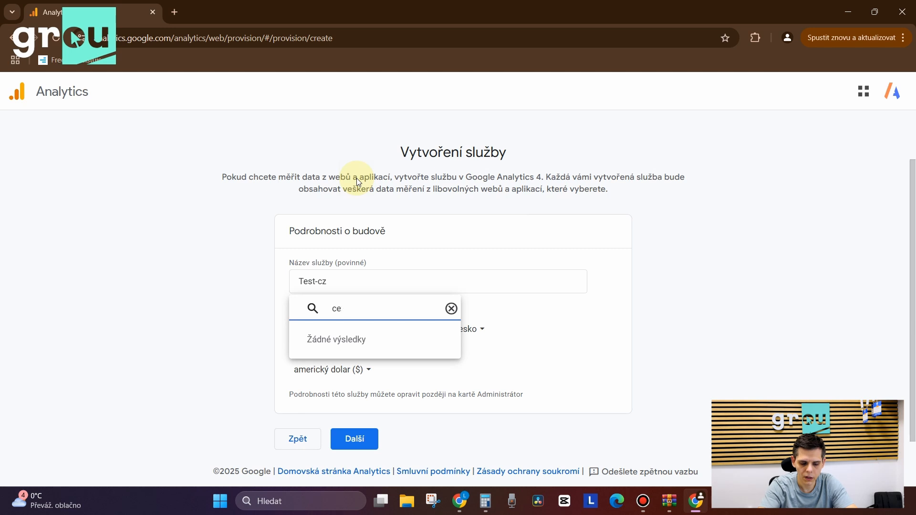
{"action": "type", "text": "če"}
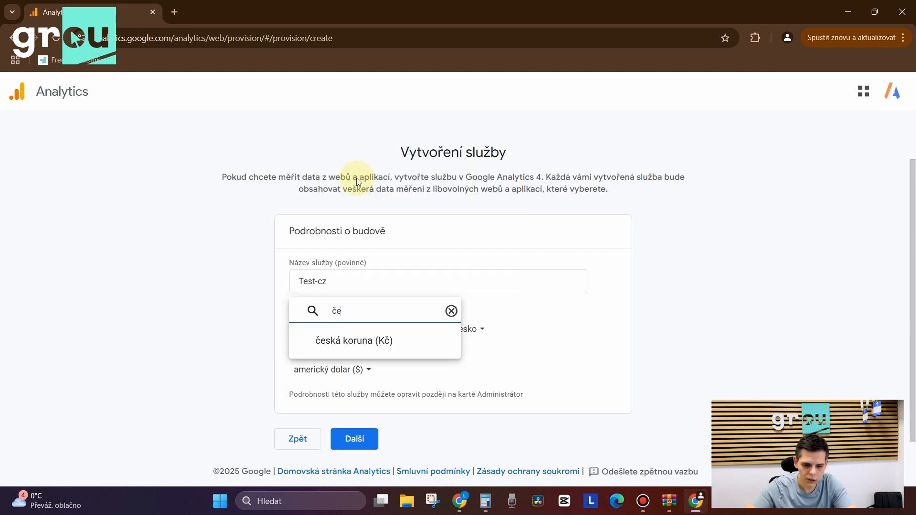
{"action": "left_click", "coordinate": [374, 340]}
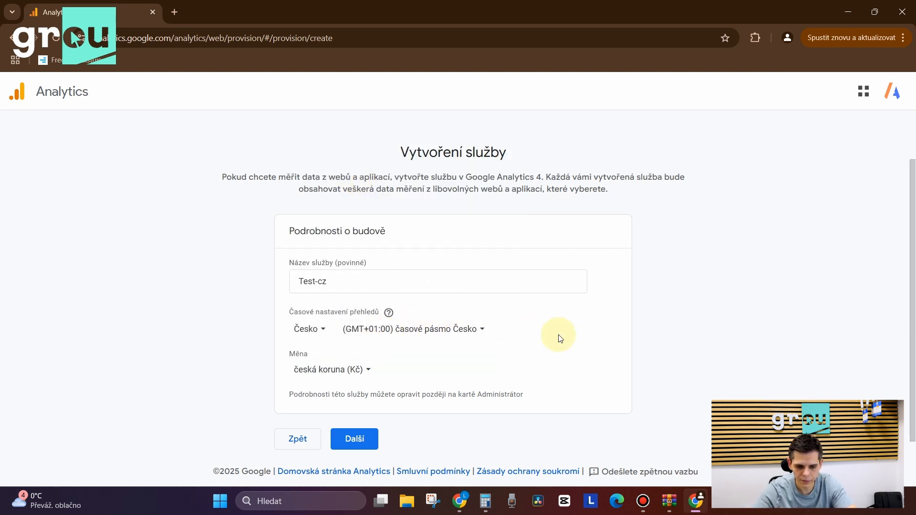
{"action": "left_click", "coordinate": [369, 440]}
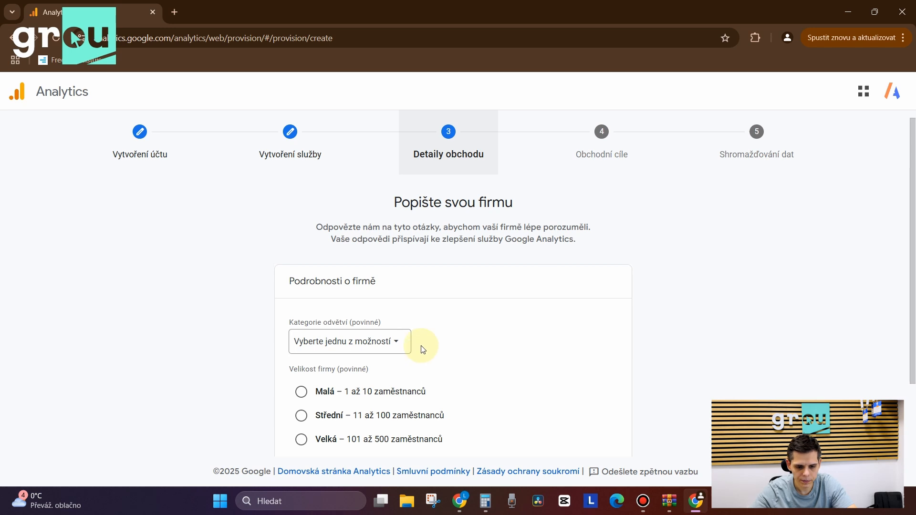
{"action": "scroll", "coordinate": [466, 300], "scroll_direction": "down", "scroll_amount": 2}
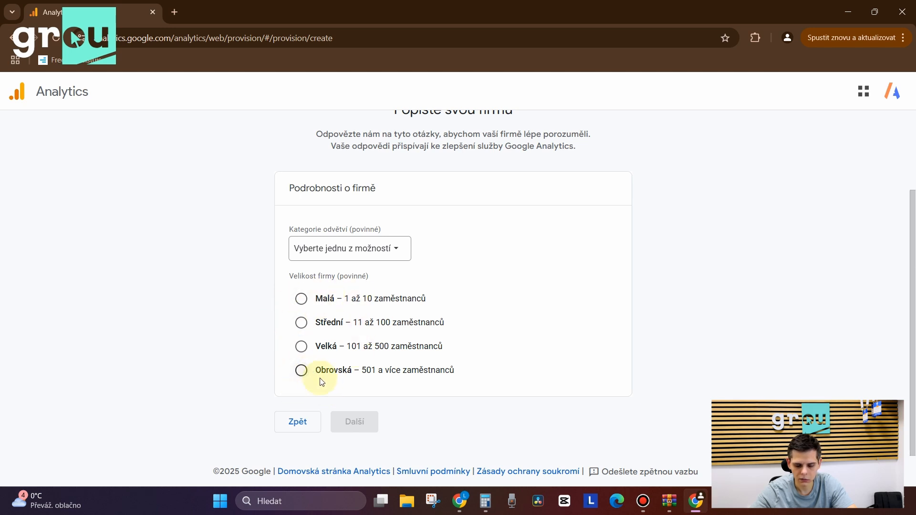
Set the company size to Malá and the industry category to Jiná obchodní aktivita, and continue to the business goals stage.
{"action": "left_click", "coordinate": [299, 302]}
{"action": "left_click", "coordinate": [348, 249]}
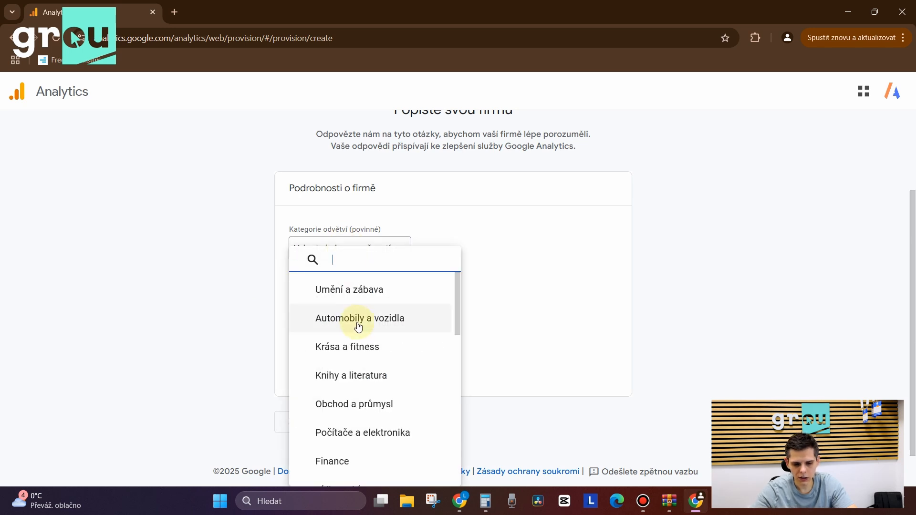
{"action": "scroll", "coordinate": [401, 345], "scroll_direction": "down", "scroll_amount": 6}
{"action": "scroll", "coordinate": [405, 374], "scroll_direction": "down", "scroll_amount": 4}
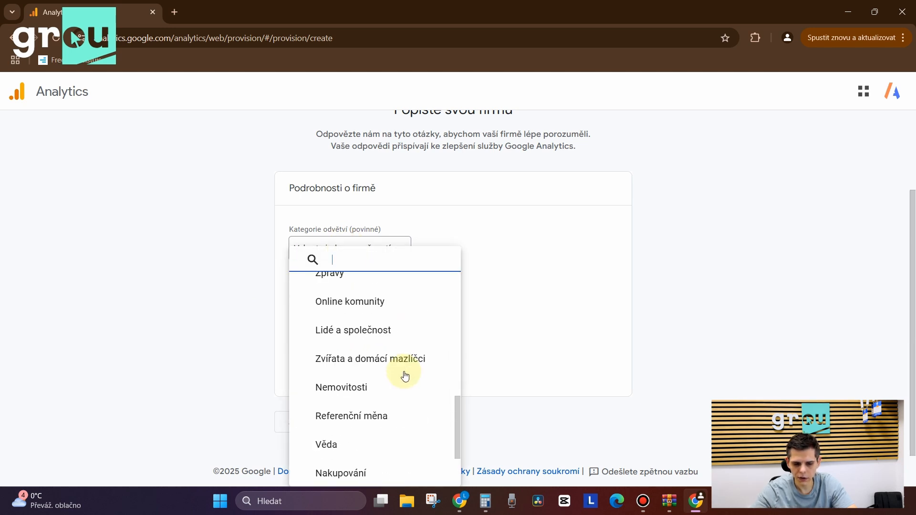
{"action": "scroll", "coordinate": [384, 344], "scroll_direction": "up", "scroll_amount": 10}
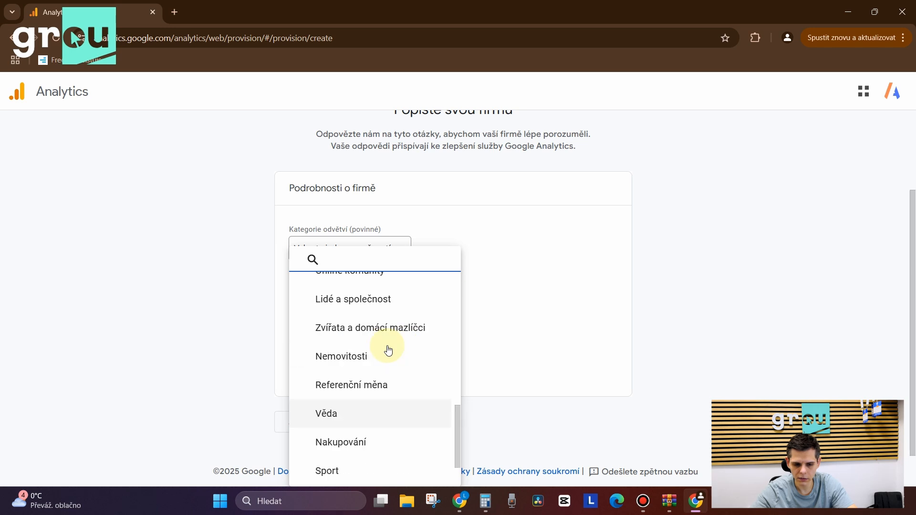
{"action": "scroll", "coordinate": [391, 352], "scroll_direction": "up", "scroll_amount": 1}
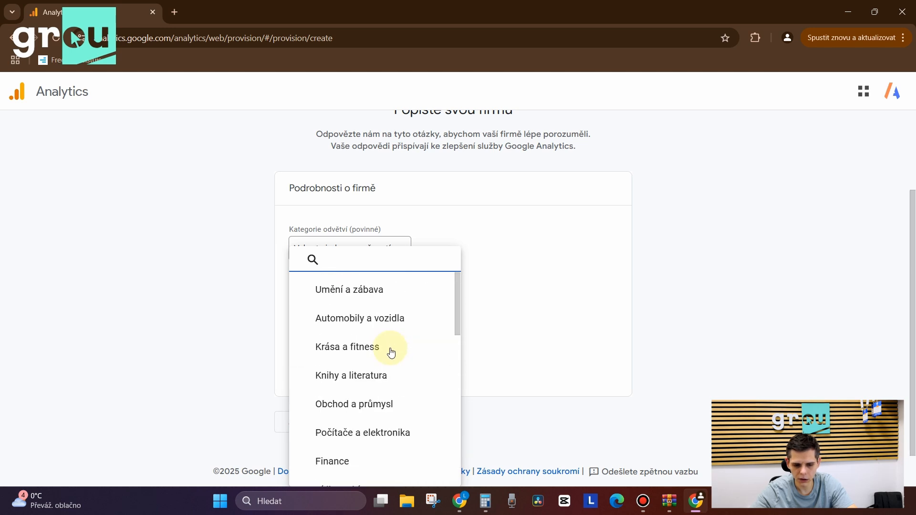
{"action": "scroll", "coordinate": [391, 351], "scroll_direction": "down", "scroll_amount": 8}
{"action": "scroll", "coordinate": [392, 348], "scroll_direction": "down", "scroll_amount": 3}
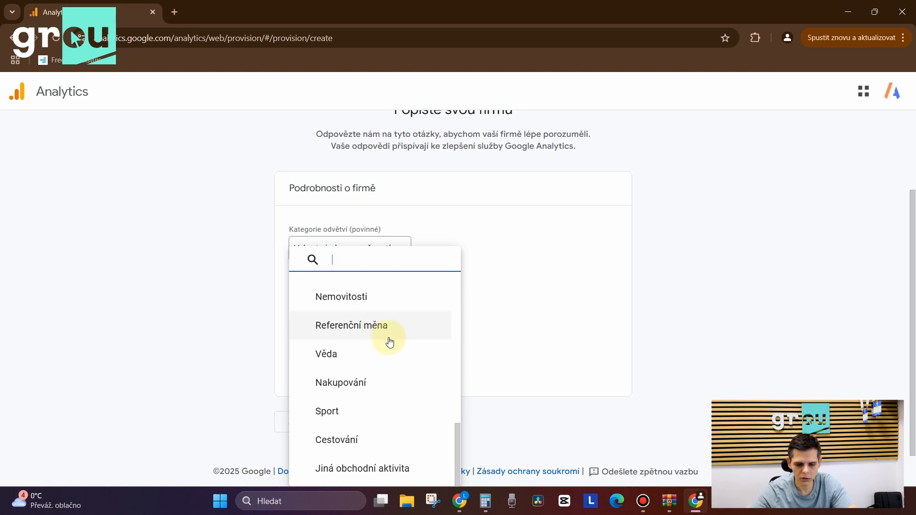
{"action": "left_click", "coordinate": [375, 468]}
{"action": "left_click", "coordinate": [348, 422]}
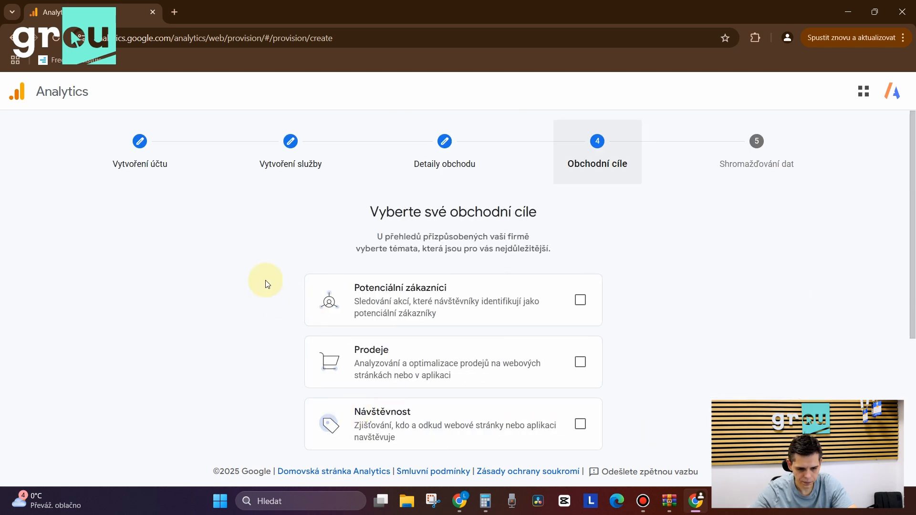
Try the Jiné business goal in place of Potenciální zákazníci, Prodeje, Návštěvnost and Interakce a udržení uživatelů.
{"action": "scroll", "coordinate": [272, 276], "scroll_direction": "down", "scroll_amount": 2}
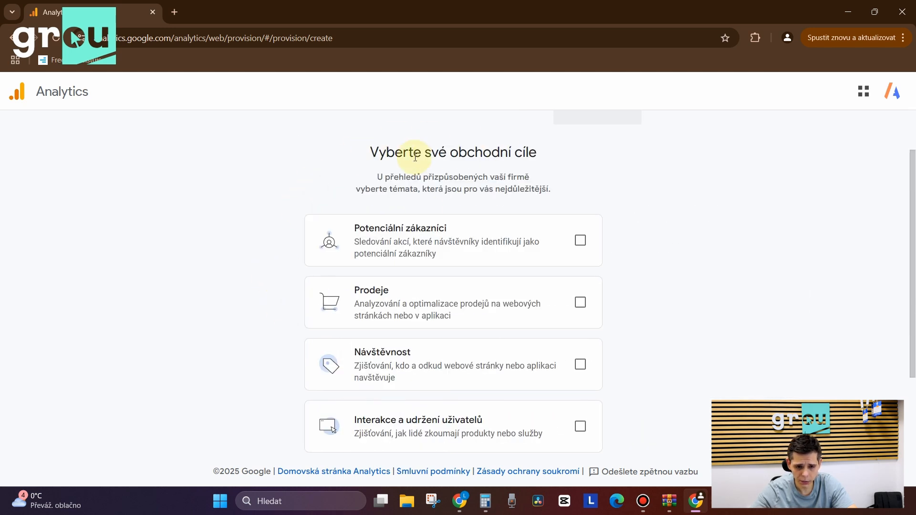
{"action": "left_click_drag", "start_coordinate": [410, 157], "coordinate": [573, 164]}
{"action": "left_click", "coordinate": [570, 167]}
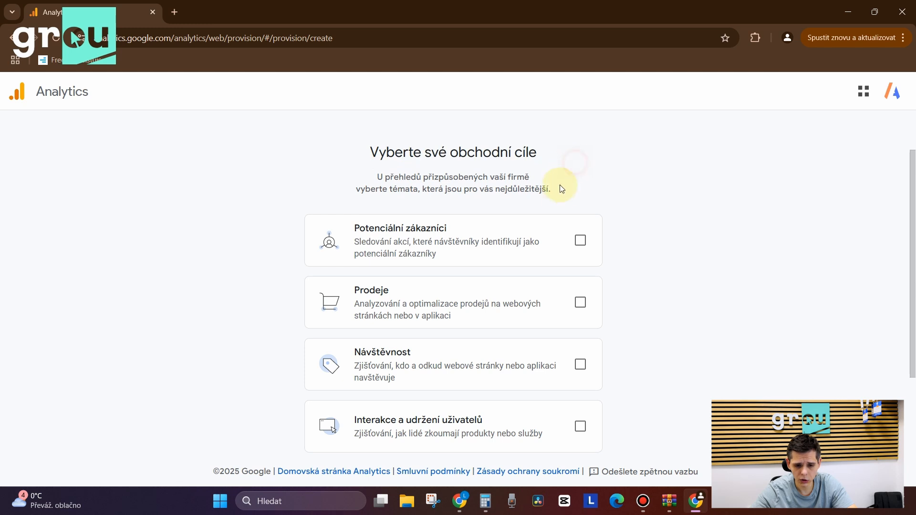
{"action": "scroll", "coordinate": [608, 214], "scroll_direction": "down", "scroll_amount": 1}
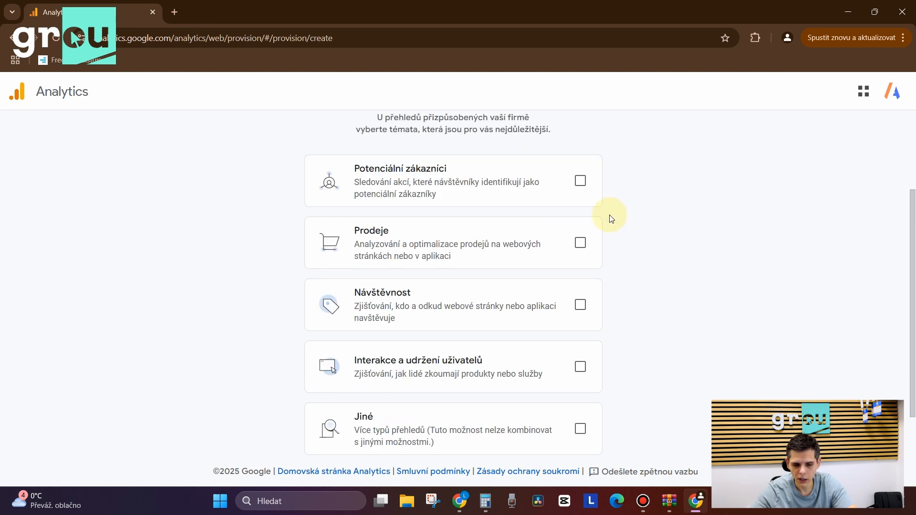
{"action": "left_click", "coordinate": [580, 180]}
{"action": "left_click", "coordinate": [580, 243]}
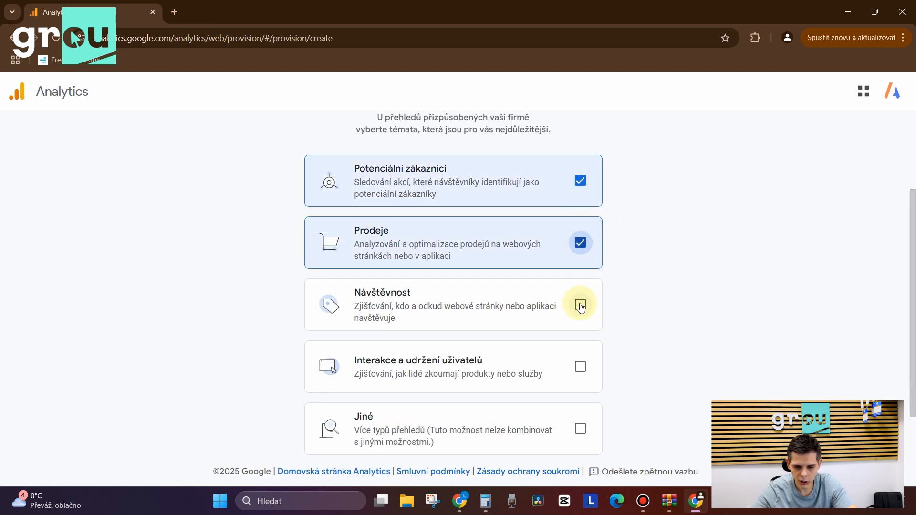
{"action": "left_click", "coordinate": [580, 305]}
{"action": "left_click", "coordinate": [580, 367]}
{"action": "scroll", "coordinate": [653, 329], "scroll_direction": "down", "scroll_amount": 1}
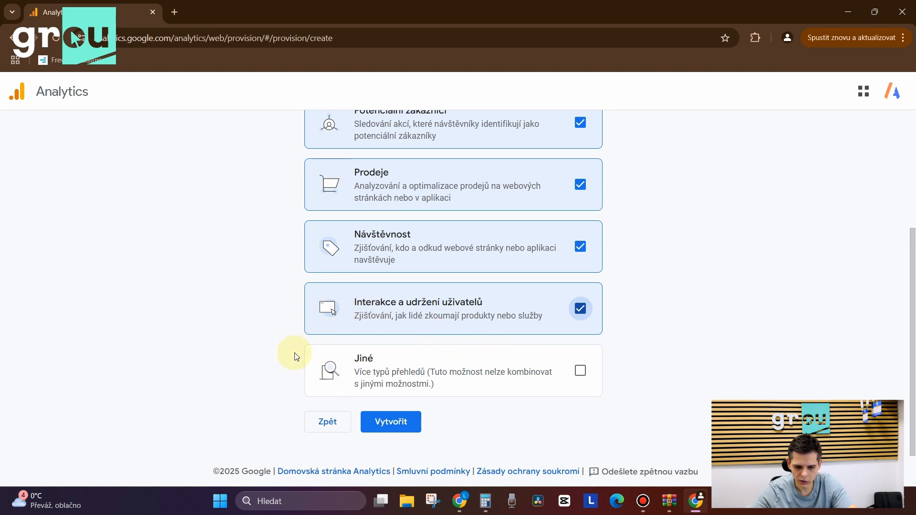
{"action": "scroll", "coordinate": [310, 362], "scroll_direction": "up", "scroll_amount": 1}
{"action": "left_click", "coordinate": [580, 430]}
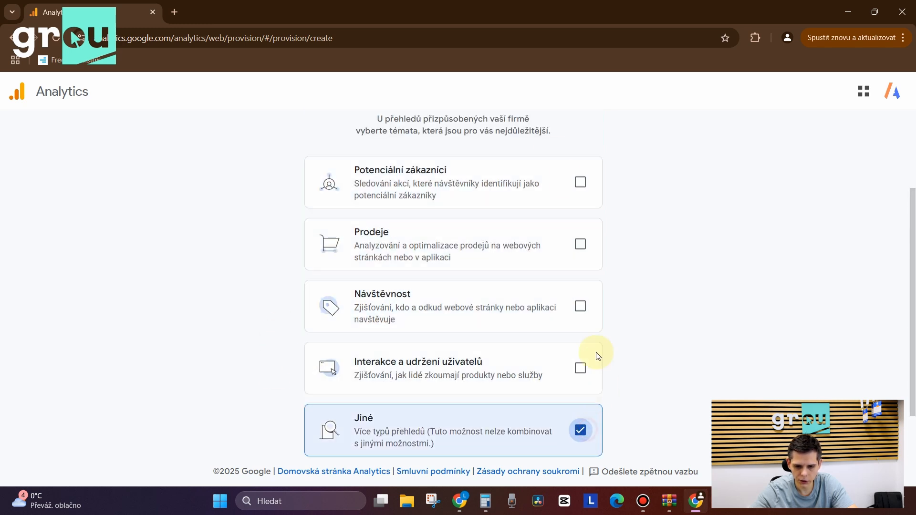
Choose the goals Potenciální zákazníci, Prodeje, Návštěvnost and Interakce a udržení uživatelů, and create the property.
{"action": "left_click", "coordinate": [580, 182]}
{"action": "left_click", "coordinate": [580, 243]}
{"action": "left_click", "coordinate": [580, 306]}
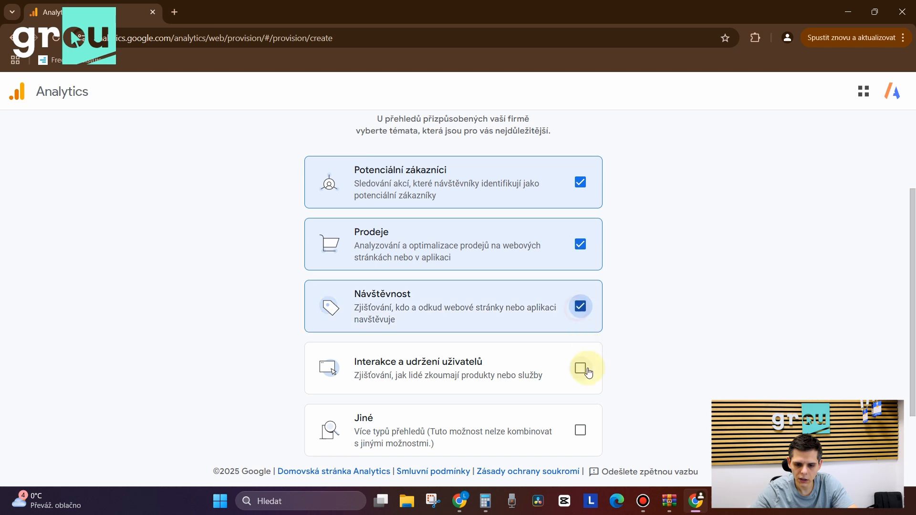
{"action": "left_click", "coordinate": [580, 367]}
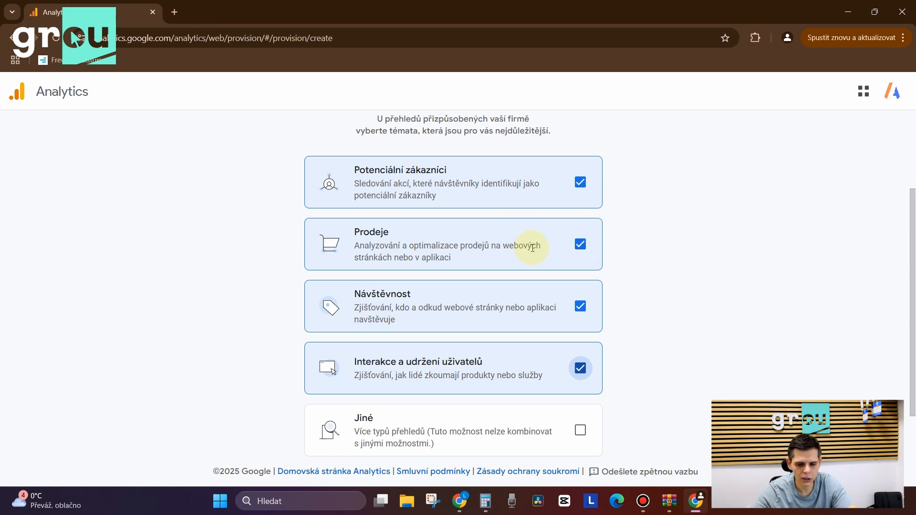
{"action": "scroll", "coordinate": [562, 253], "scroll_direction": "down", "scroll_amount": 2}
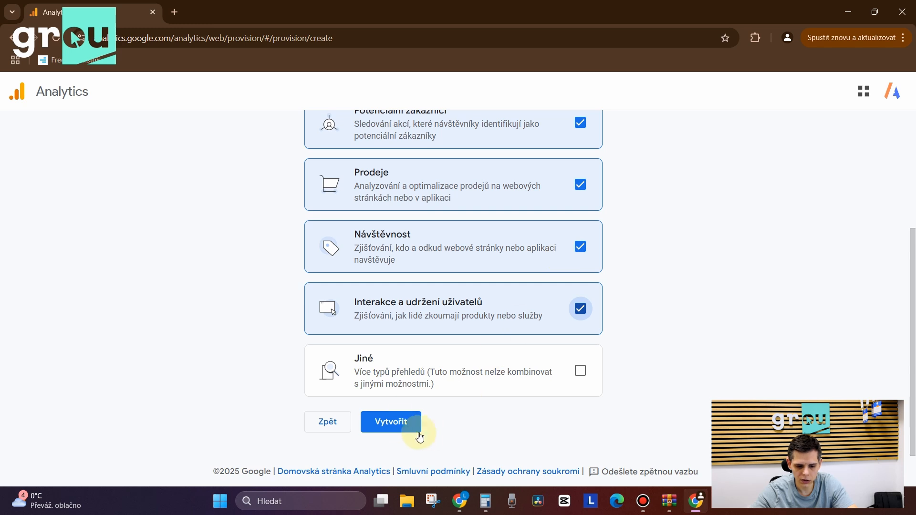
{"action": "left_click", "coordinate": [403, 422]}
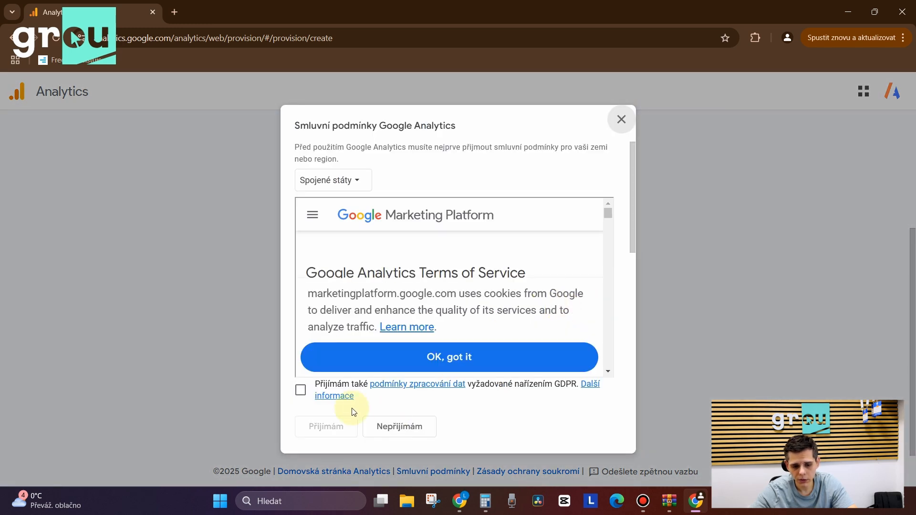
Accept the Google Analytics terms of service, including the GDPR data processing terms and the controller terms for shared data.
{"action": "scroll", "coordinate": [432, 249], "scroll_direction": "down", "scroll_amount": 5}
{"action": "left_click", "coordinate": [429, 360]}
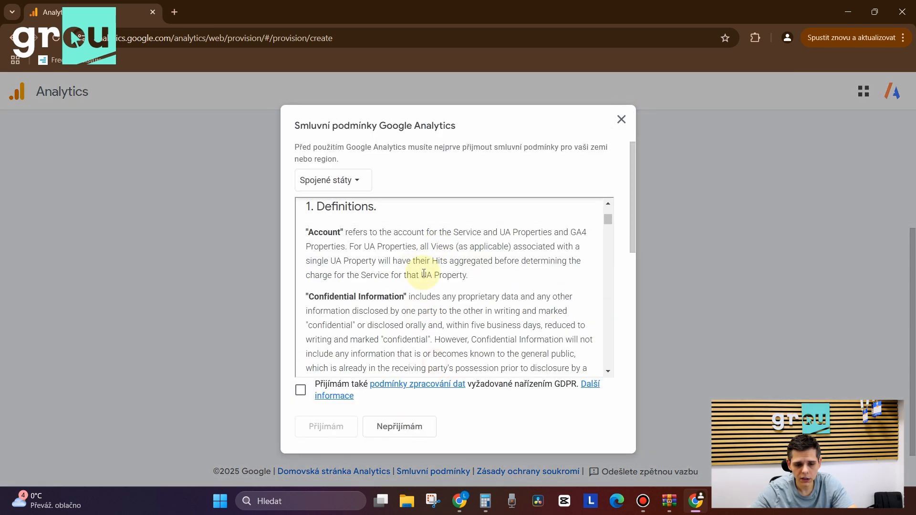
{"action": "scroll", "coordinate": [419, 282], "scroll_direction": "down", "scroll_amount": 4}
{"action": "scroll", "coordinate": [420, 286], "scroll_direction": "down", "scroll_amount": 10}
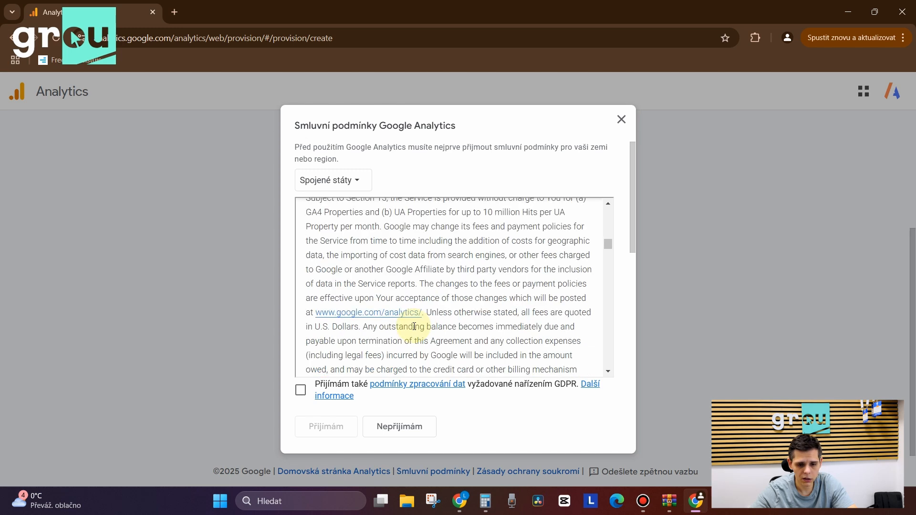
{"action": "left_click", "coordinate": [300, 390]}
{"action": "scroll", "coordinate": [617, 286], "scroll_direction": "down", "scroll_amount": 4}
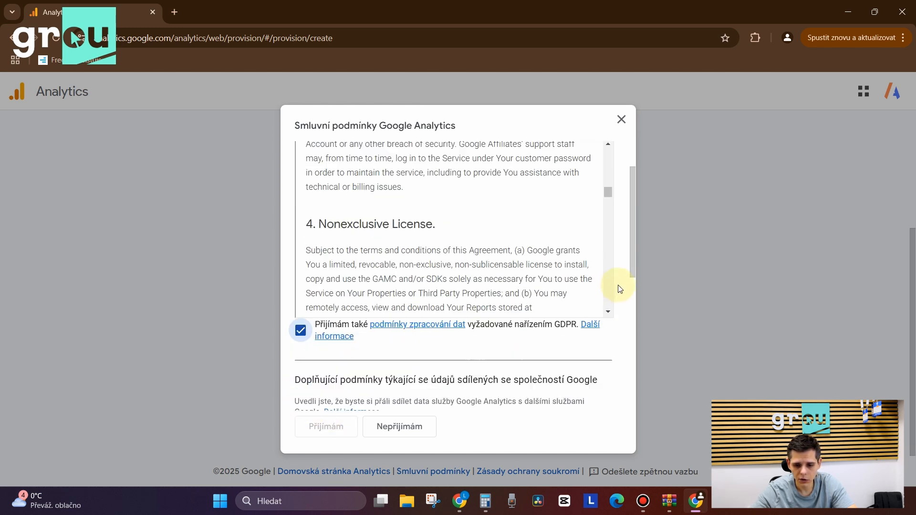
{"action": "scroll", "coordinate": [608, 300], "scroll_direction": "down", "scroll_amount": 5}
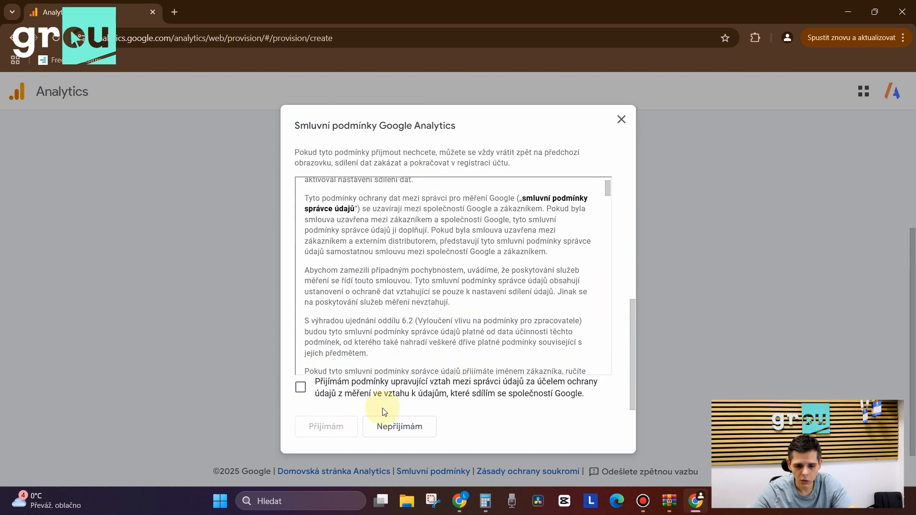
{"action": "left_click", "coordinate": [300, 388]}
{"action": "left_click", "coordinate": [330, 426]}
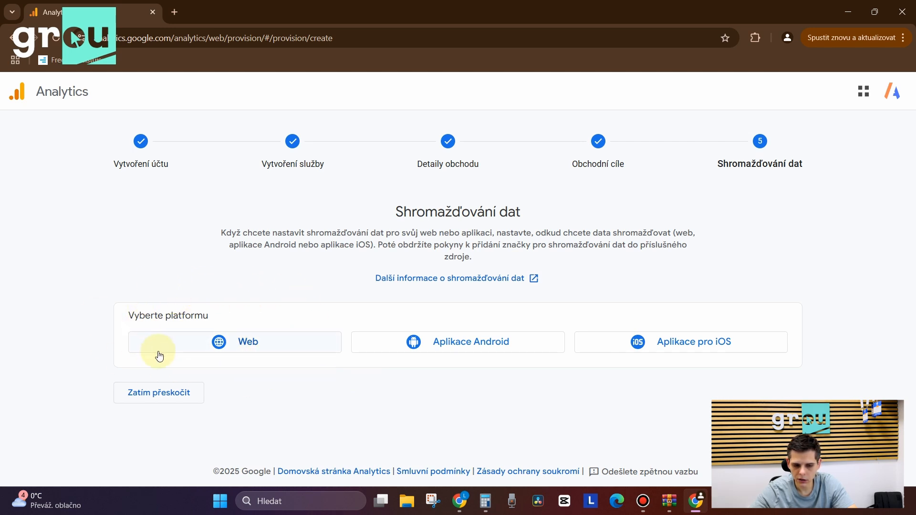
{"action": "left_click", "coordinate": [193, 352]}
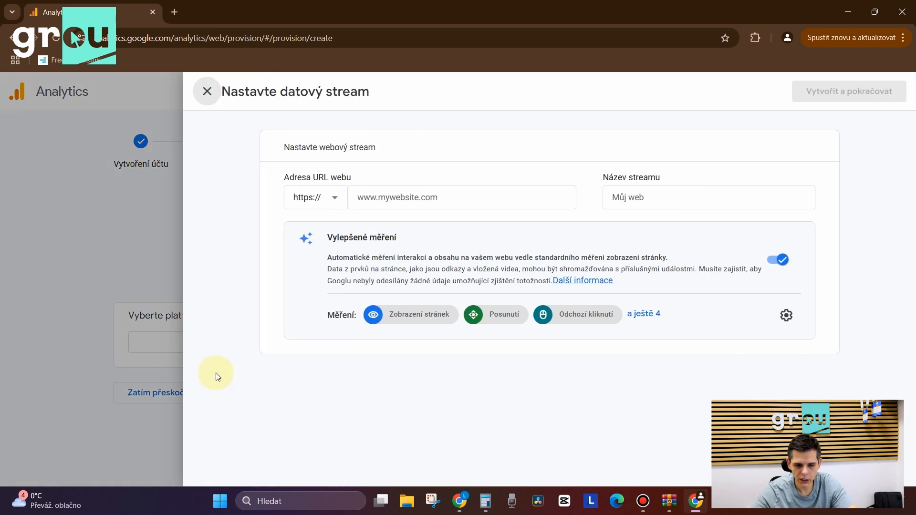
{"action": "left_click", "coordinate": [424, 202]}
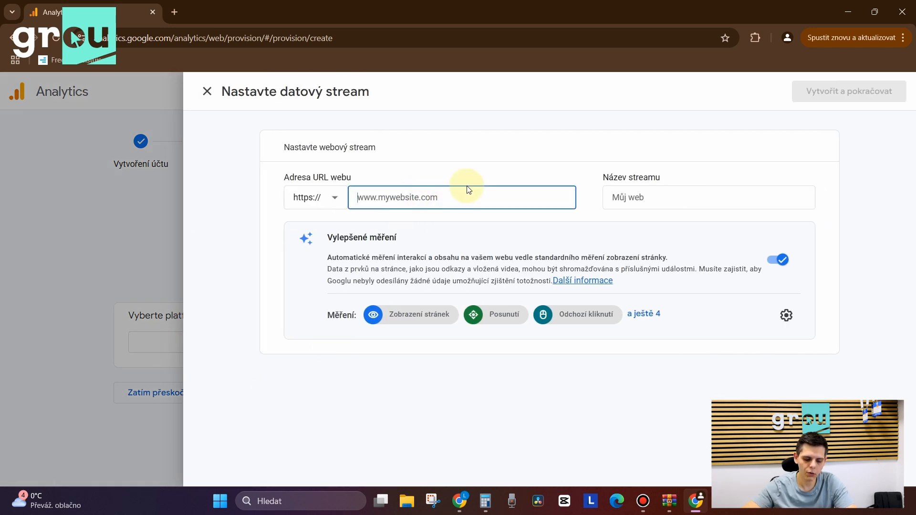
{"action": "type", "text": "test.cz"}
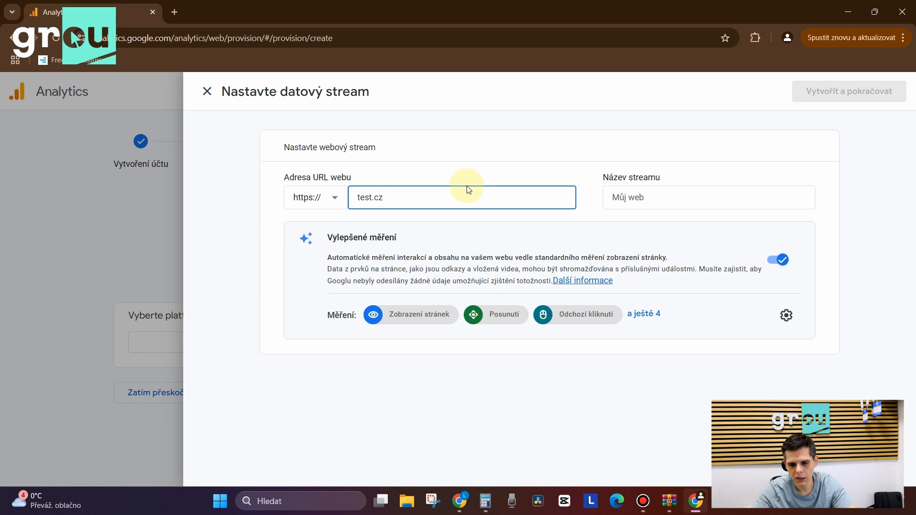
{"action": "key", "text": "ctrl+a"}
{"action": "key", "text": "ctrl+c"}
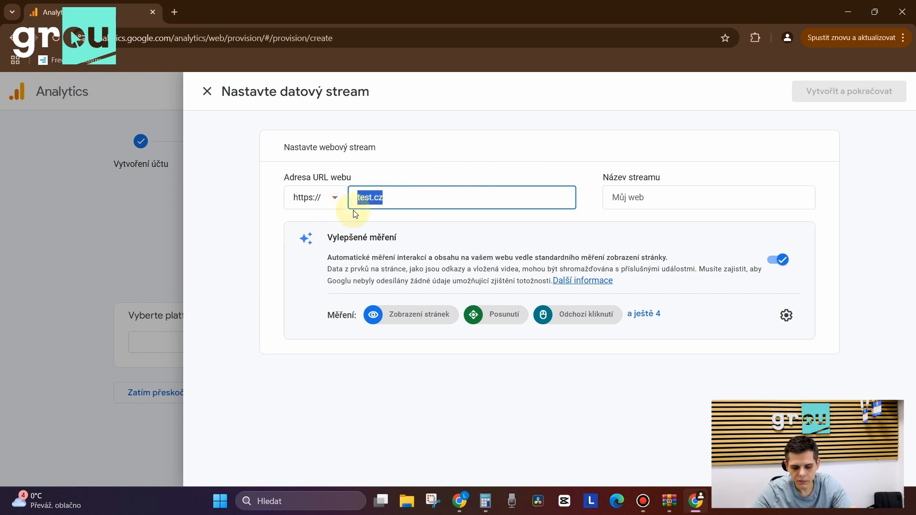
{"action": "left_click", "coordinate": [701, 199]}
{"action": "key", "text": "ctrl+v"}
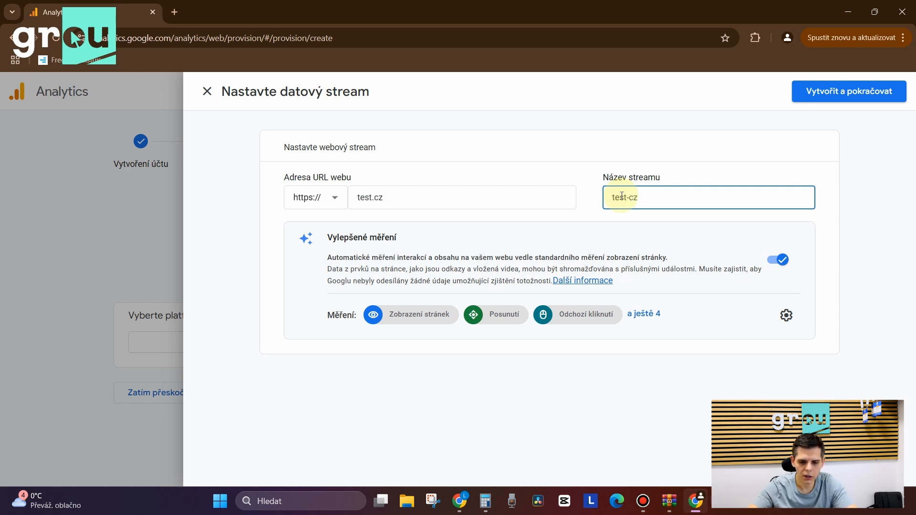
{"action": "left_click", "coordinate": [793, 383]}
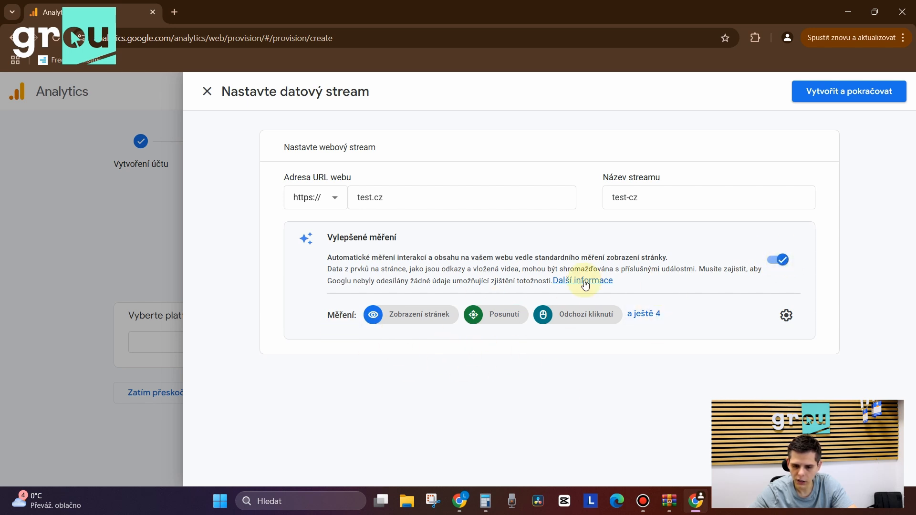
Examine which events the stream's enhanced measurement covers and save the settings with the default options.
{"action": "left_click", "coordinate": [786, 315]}
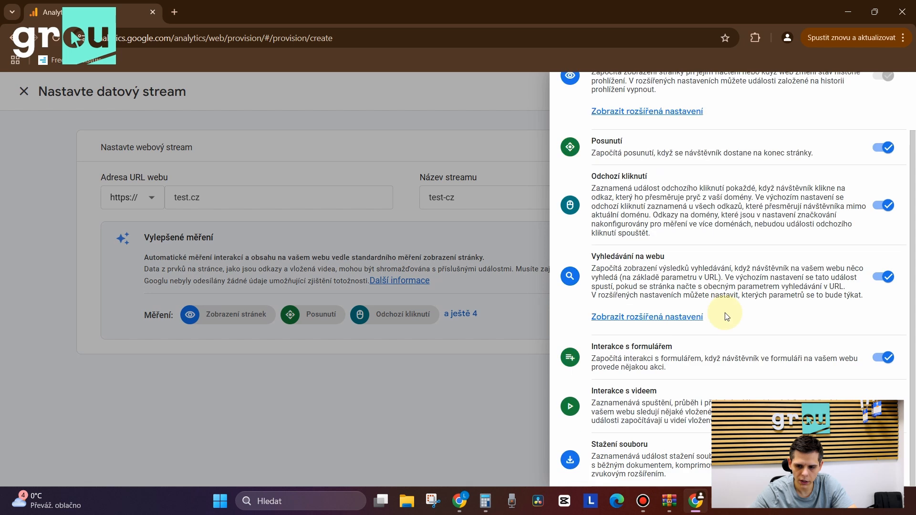
{"action": "scroll", "coordinate": [715, 187], "scroll_direction": "down", "scroll_amount": 1}
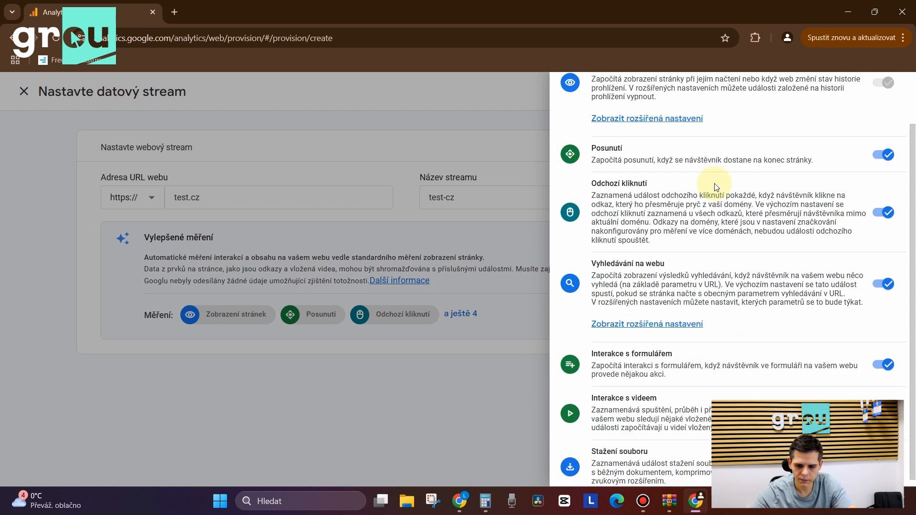
{"action": "scroll", "coordinate": [758, 212], "scroll_direction": "up", "scroll_amount": 1}
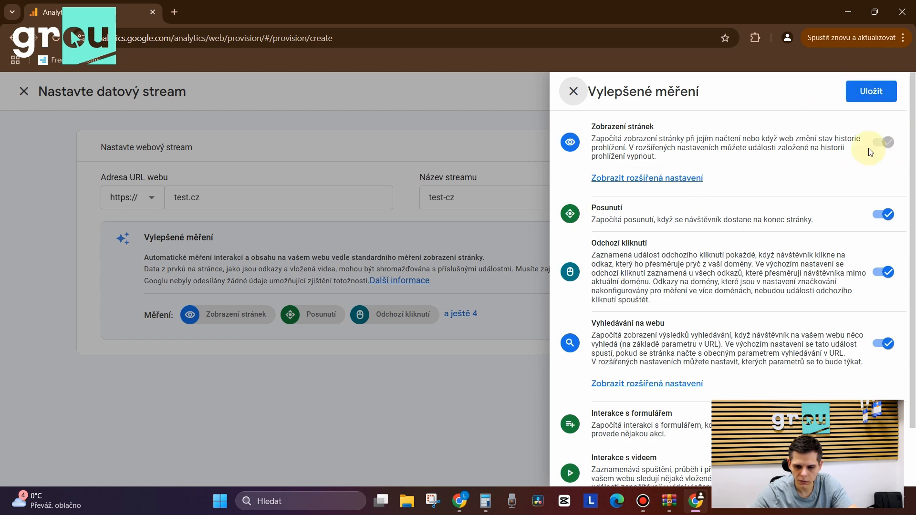
{"action": "scroll", "coordinate": [853, 219], "scroll_direction": "down", "scroll_amount": 1}
{"action": "scroll", "coordinate": [740, 251], "scroll_direction": "up", "scroll_amount": 1}
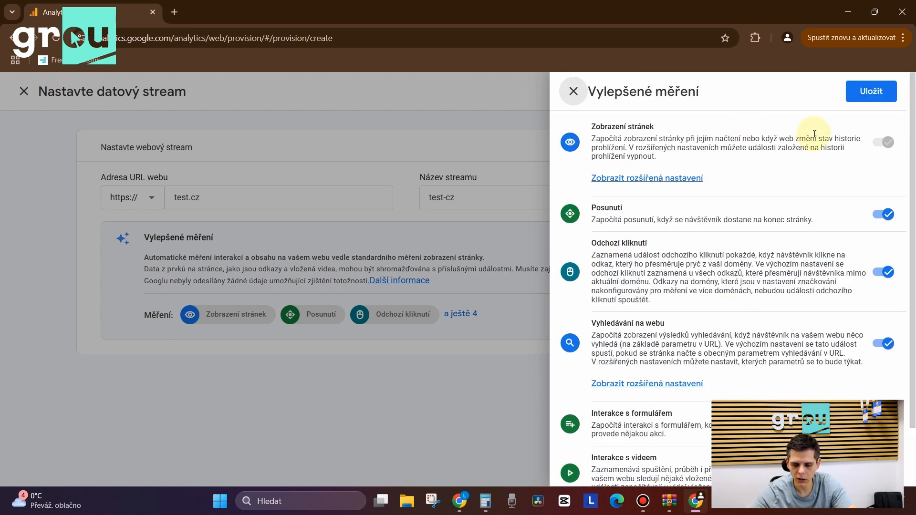
{"action": "left_click", "coordinate": [871, 91]}
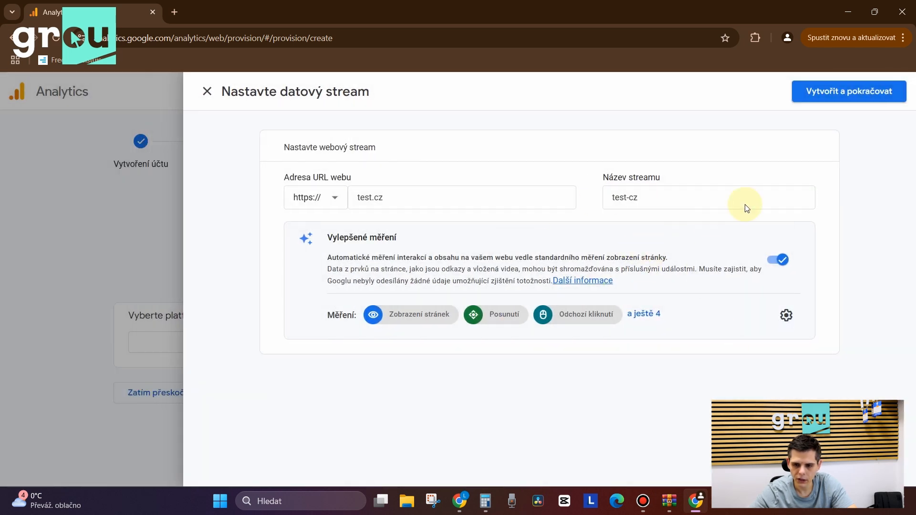
Create the test-cz web stream and view the Google tag's manual installation code.
{"action": "left_click", "coordinate": [864, 92]}
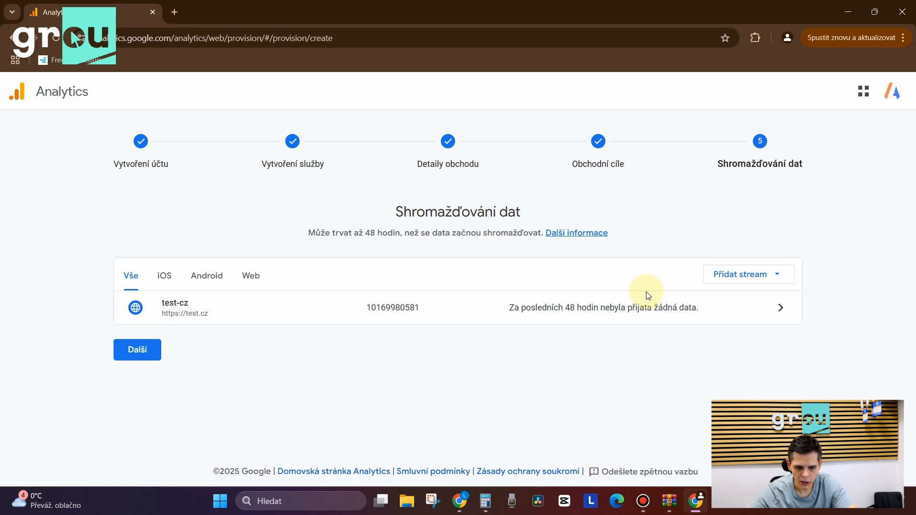
{"action": "left_click", "coordinate": [586, 293]}
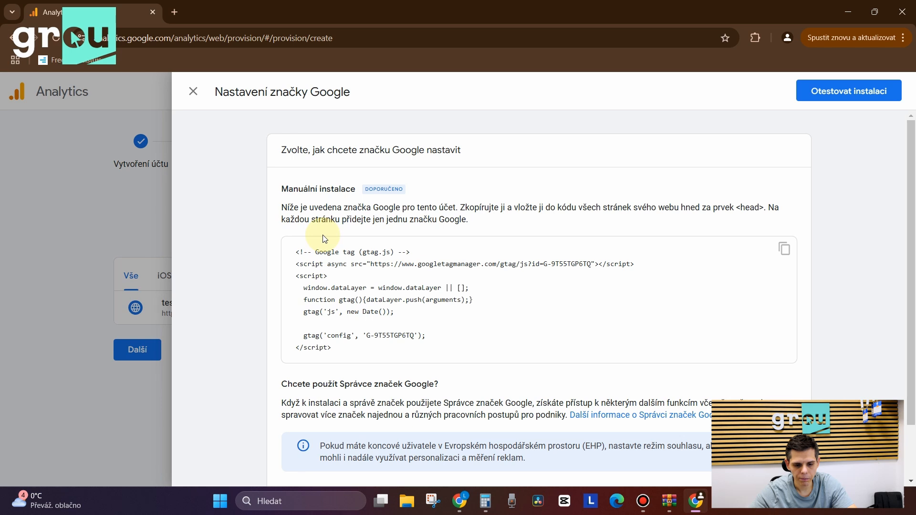
{"action": "scroll", "coordinate": [343, 240], "scroll_direction": "down", "scroll_amount": 2}
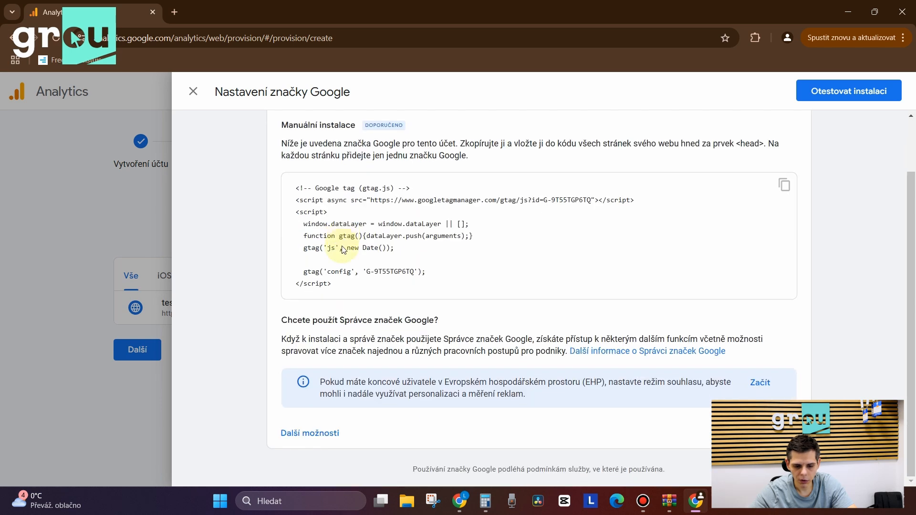
Show the additional installation options for the Google tag and copy the manual installation code.
{"action": "left_click", "coordinate": [309, 434]}
{"action": "scroll", "coordinate": [307, 420], "scroll_direction": "down", "scroll_amount": 1}
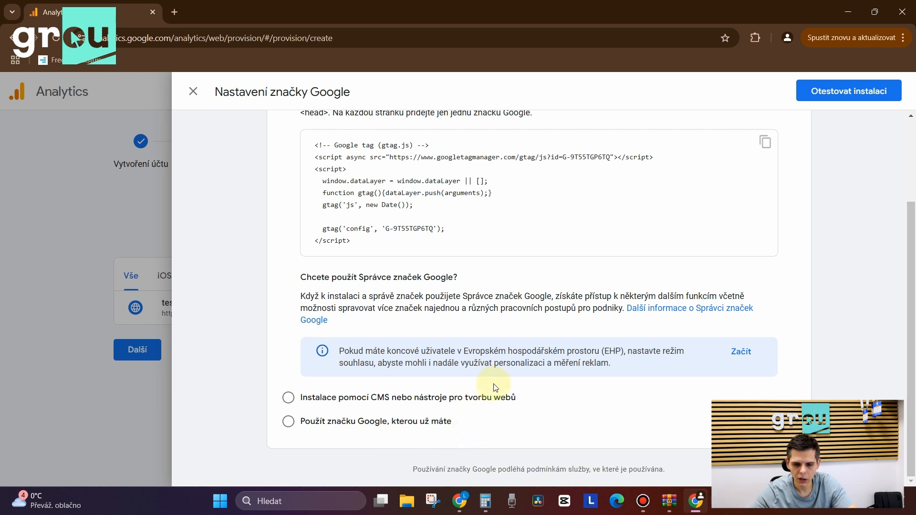
{"action": "scroll", "coordinate": [496, 387], "scroll_direction": "up", "scroll_amount": 3}
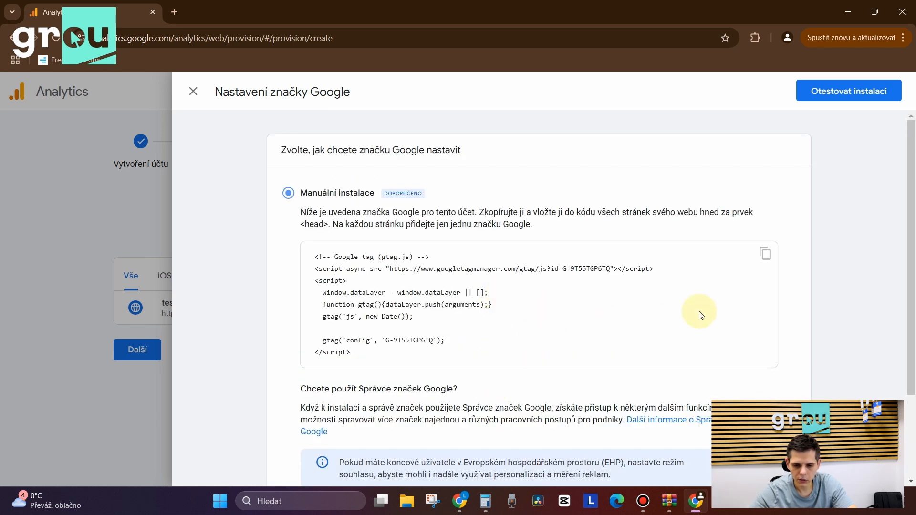
{"action": "left_click_drag", "start_coordinate": [315, 255], "coordinate": [400, 354]}
{"action": "left_click", "coordinate": [400, 354]}
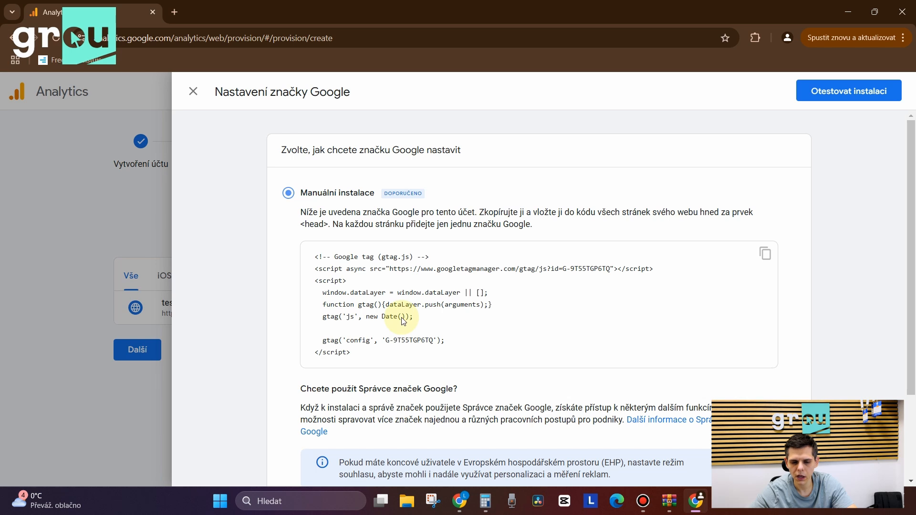
{"action": "left_click", "coordinate": [764, 253]}
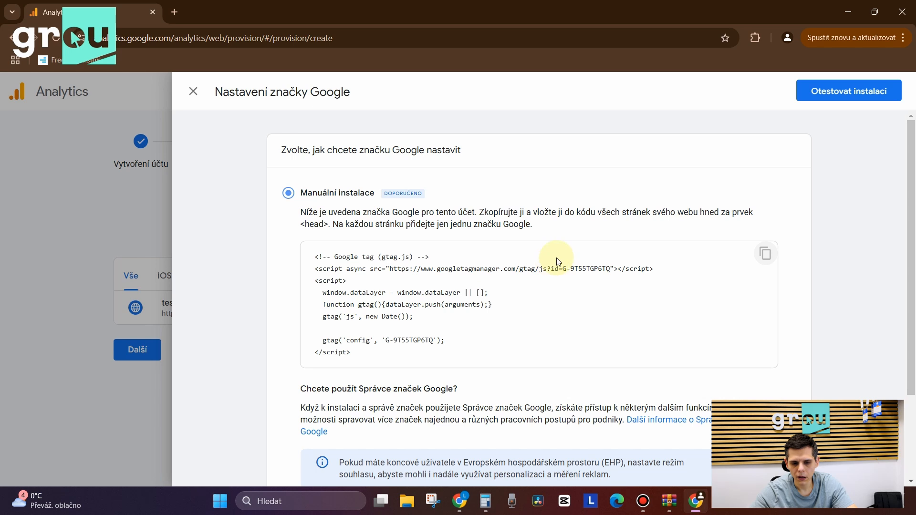
Review the alternative ways to set up the Google tag and test its installation on test.cz.
{"action": "scroll", "coordinate": [556, 260], "scroll_direction": "down", "scroll_amount": 2}
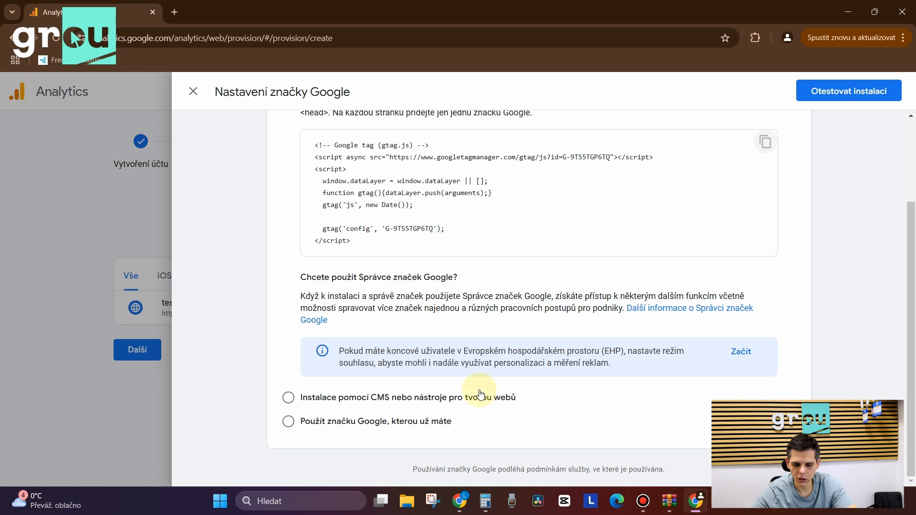
{"action": "scroll", "coordinate": [614, 245], "scroll_direction": "up", "scroll_amount": 2}
{"action": "scroll", "coordinate": [519, 259], "scroll_direction": "down", "scroll_amount": 2}
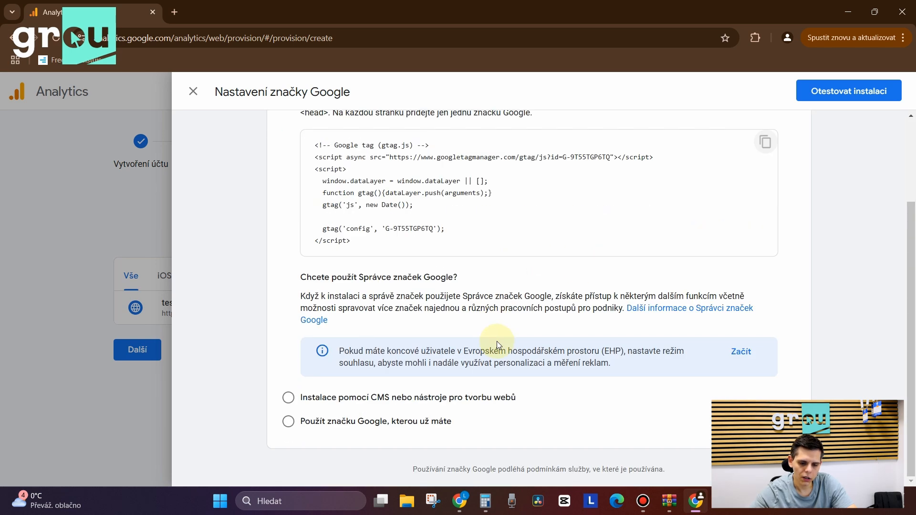
{"action": "scroll", "coordinate": [692, 297], "scroll_direction": "up", "scroll_amount": 2}
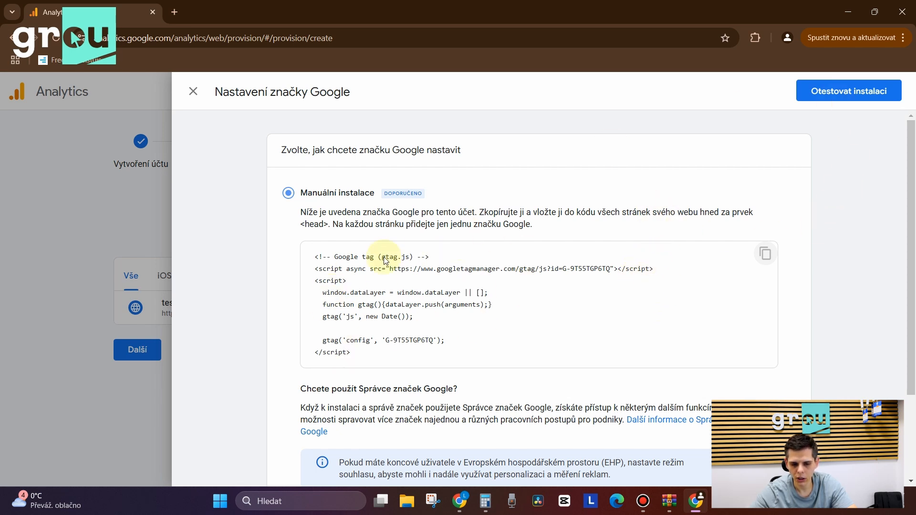
{"action": "left_click", "coordinate": [839, 90]}
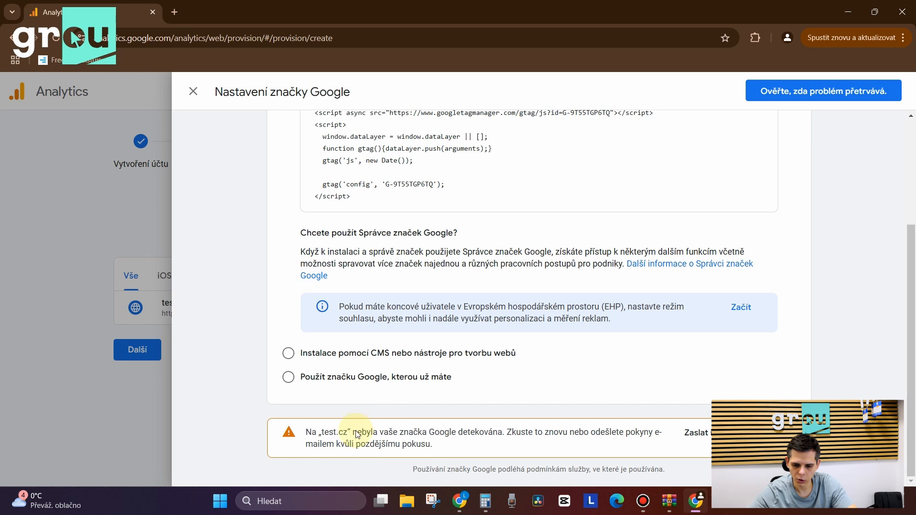
{"action": "scroll", "coordinate": [339, 343], "scroll_direction": "up", "scroll_amount": 3}
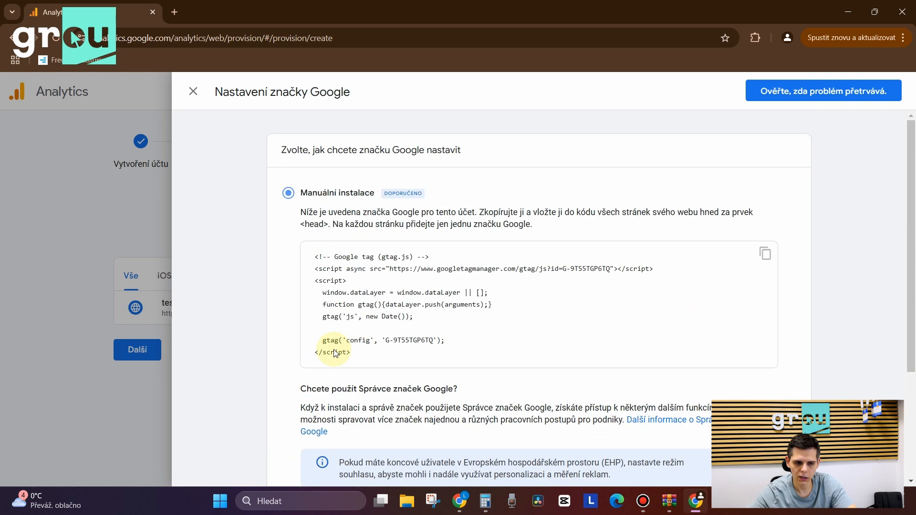
Leave the Google tag setup and look through the test-cz web stream's details and settings.
{"action": "left_click", "coordinate": [195, 91]}
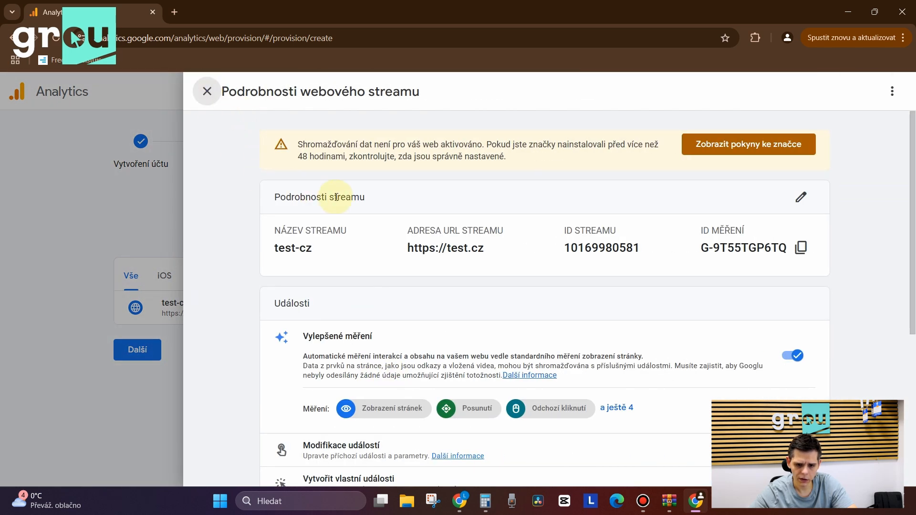
{"action": "scroll", "coordinate": [336, 198], "scroll_direction": "down", "scroll_amount": 5}
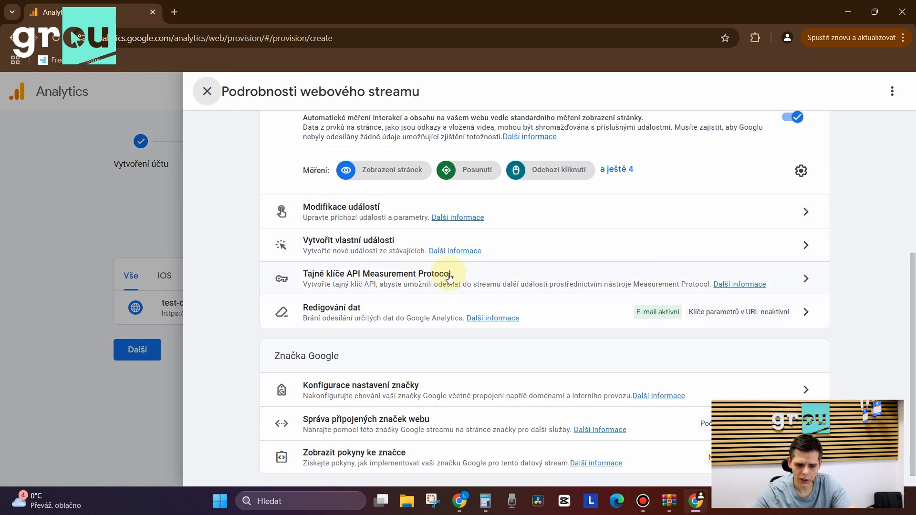
{"action": "scroll", "coordinate": [477, 334], "scroll_direction": "up", "scroll_amount": 5}
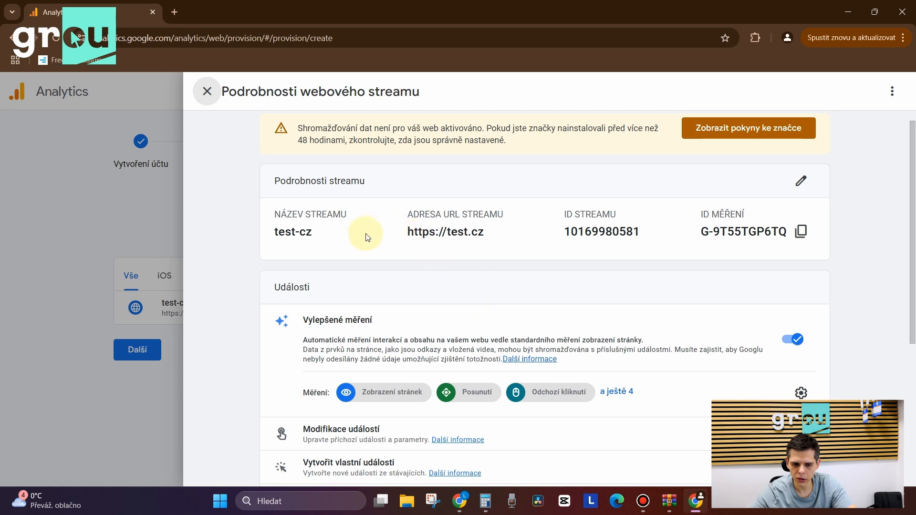
{"action": "left_click", "coordinate": [207, 91]}
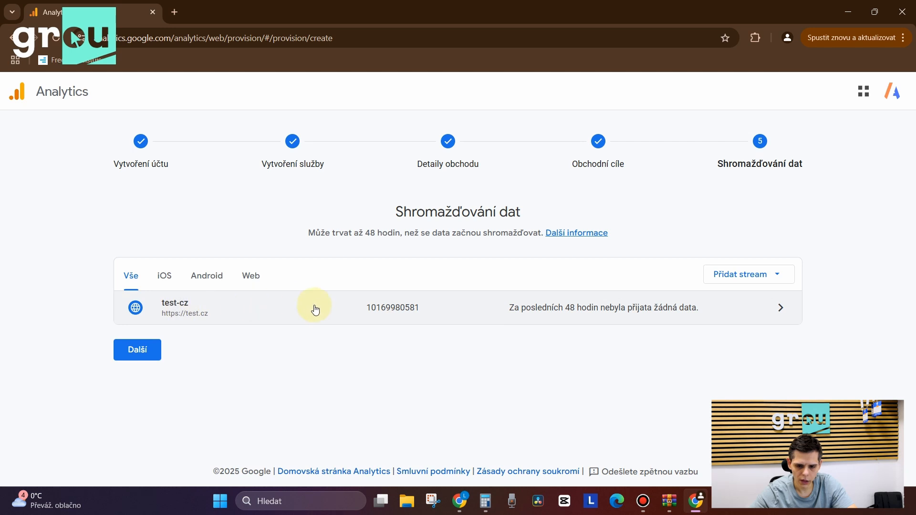
Review the test-cz stream's details again and copy its measurement ID before returning to the data collection overview.
{"action": "left_click", "coordinate": [499, 308]}
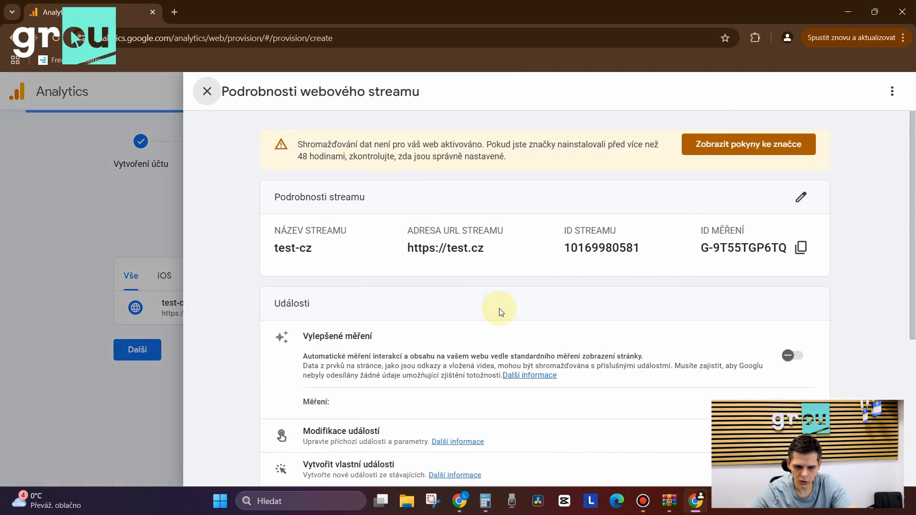
{"action": "scroll", "coordinate": [427, 427], "scroll_direction": "down", "scroll_amount": 3}
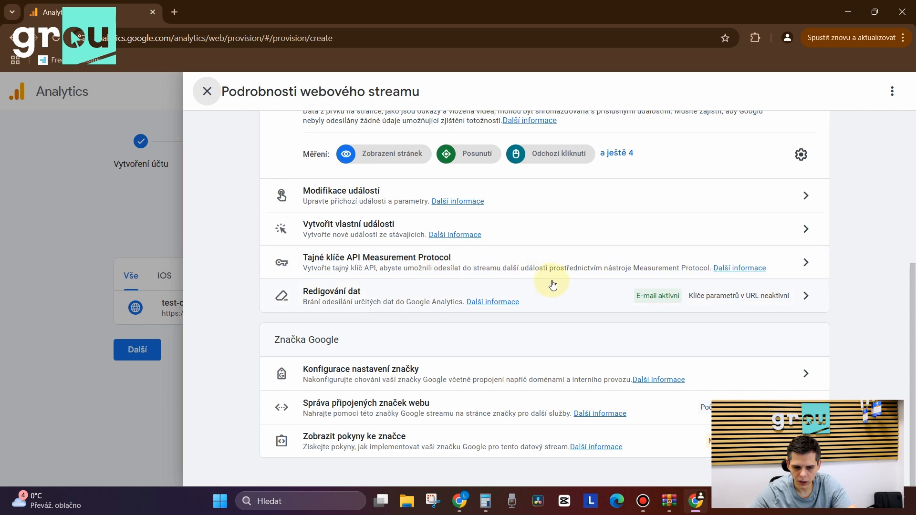
{"action": "scroll", "coordinate": [565, 319], "scroll_direction": "up", "scroll_amount": 5}
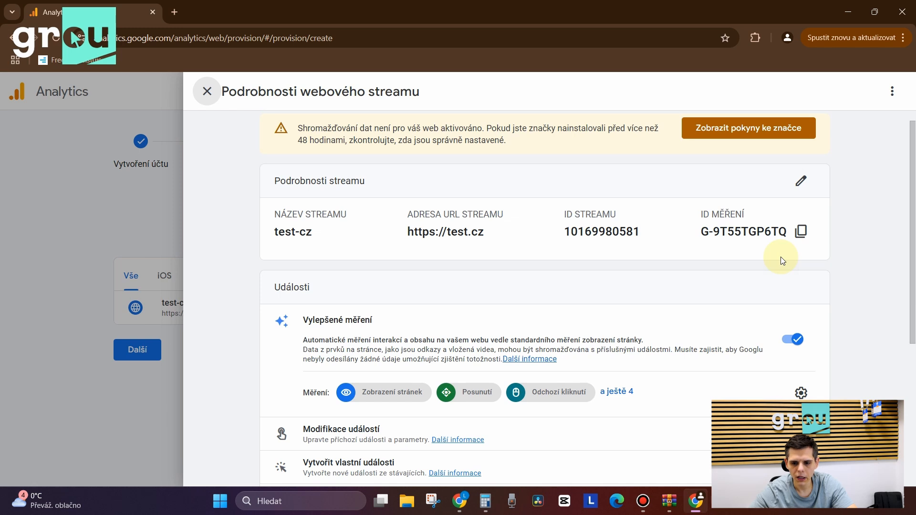
{"action": "left_click", "coordinate": [801, 231]}
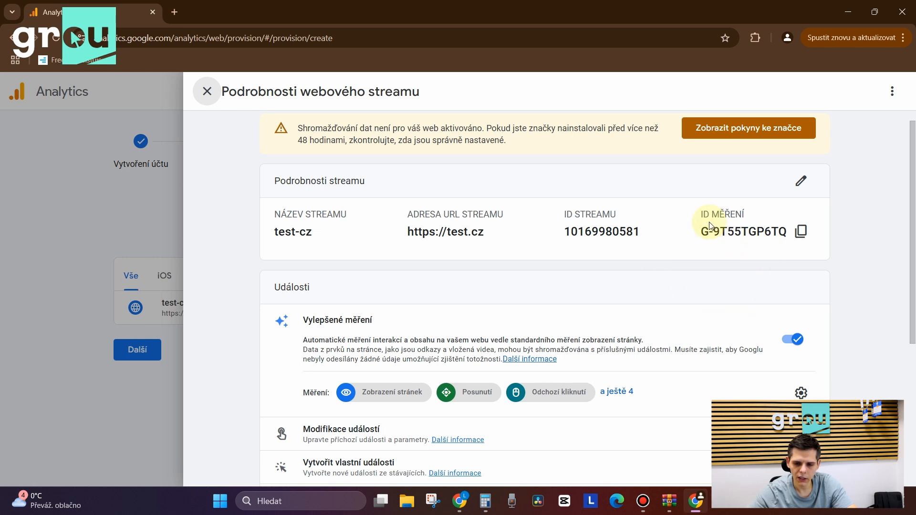
{"action": "left_click_drag", "start_coordinate": [691, 216], "coordinate": [767, 234]}
{"action": "left_click", "coordinate": [689, 256]}
{"action": "left_click", "coordinate": [801, 231]}
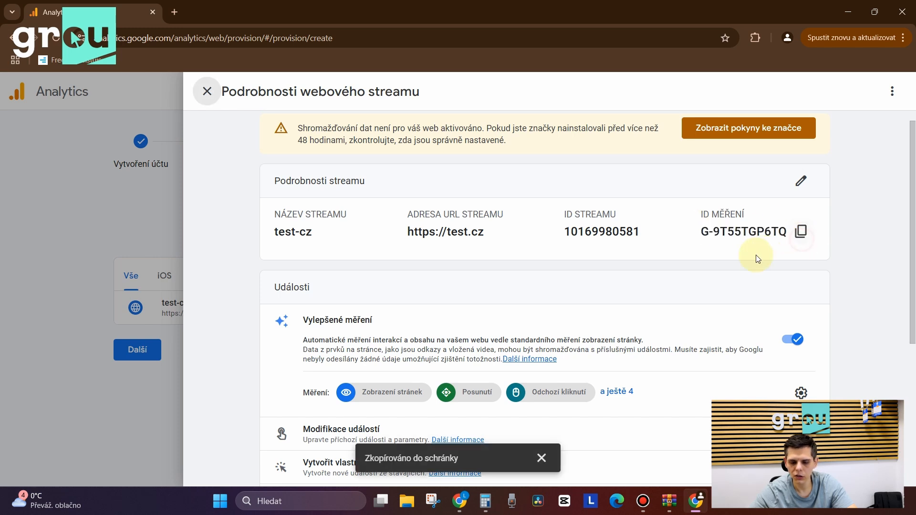
{"action": "left_click", "coordinate": [207, 91]}
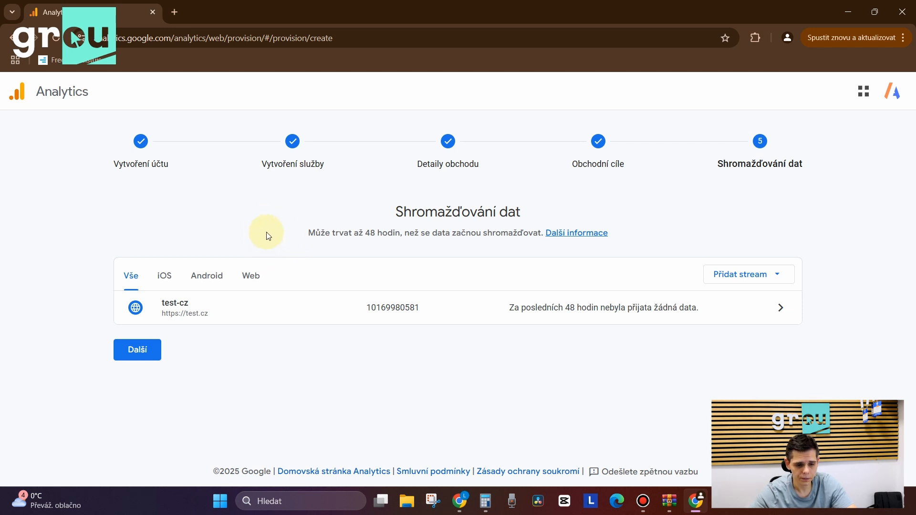
Complete the data collection stage of the setup and continue to the Analytics home page.
{"action": "left_click", "coordinate": [136, 356]}
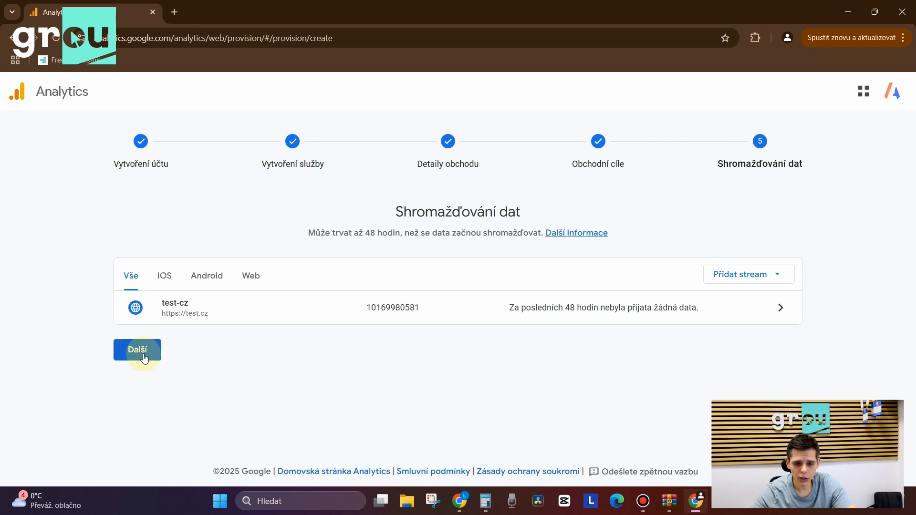
{"action": "scroll", "coordinate": [639, 218], "scroll_direction": "down", "scroll_amount": 2}
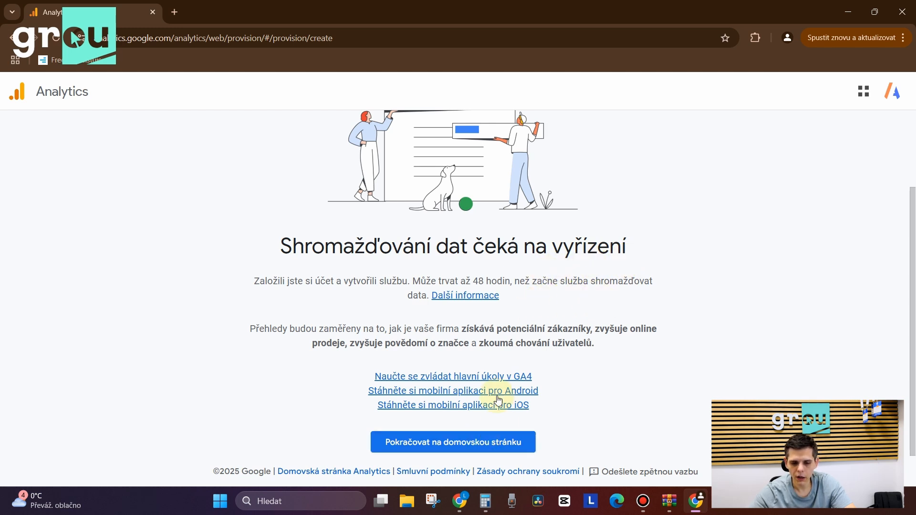
{"action": "left_click", "coordinate": [489, 445]}
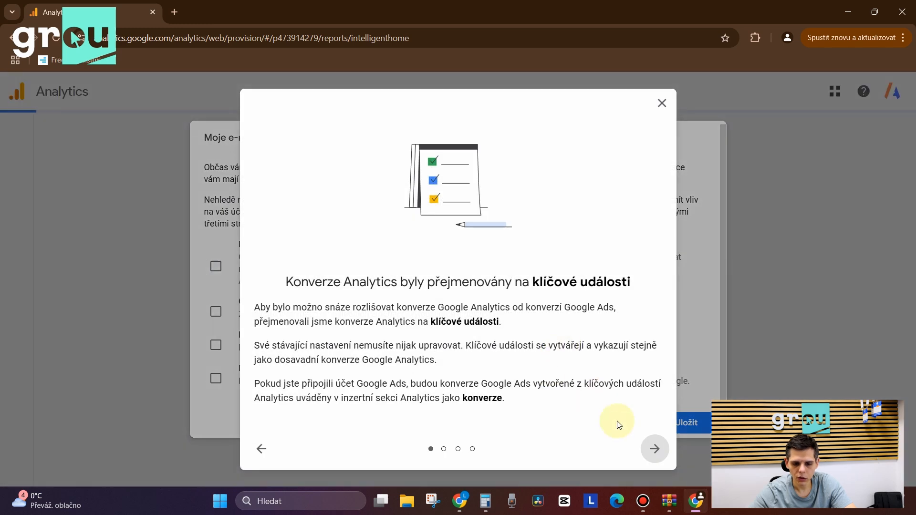
Save the e-mail communication preferences with no options selected and point out the measurement ID on the home page.
{"action": "left_click", "coordinate": [661, 103]}
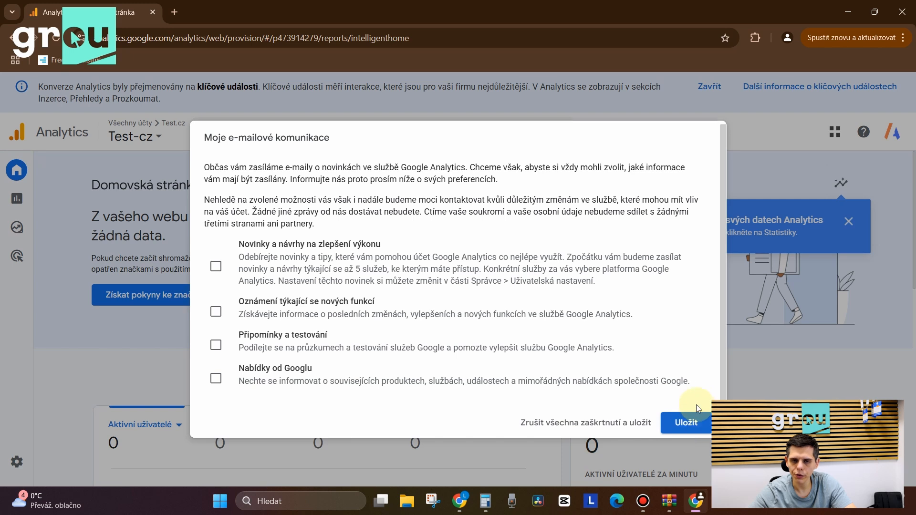
{"action": "left_click", "coordinate": [694, 426]}
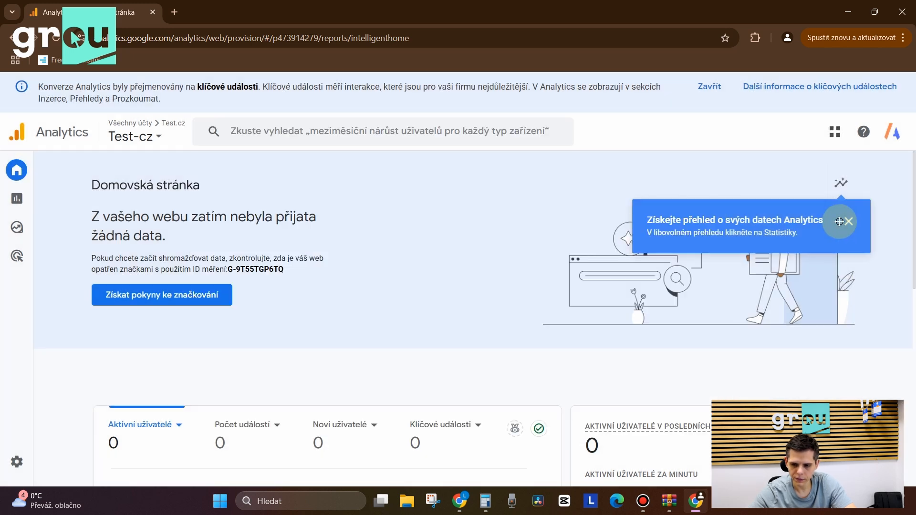
{"action": "left_click", "coordinate": [849, 222]}
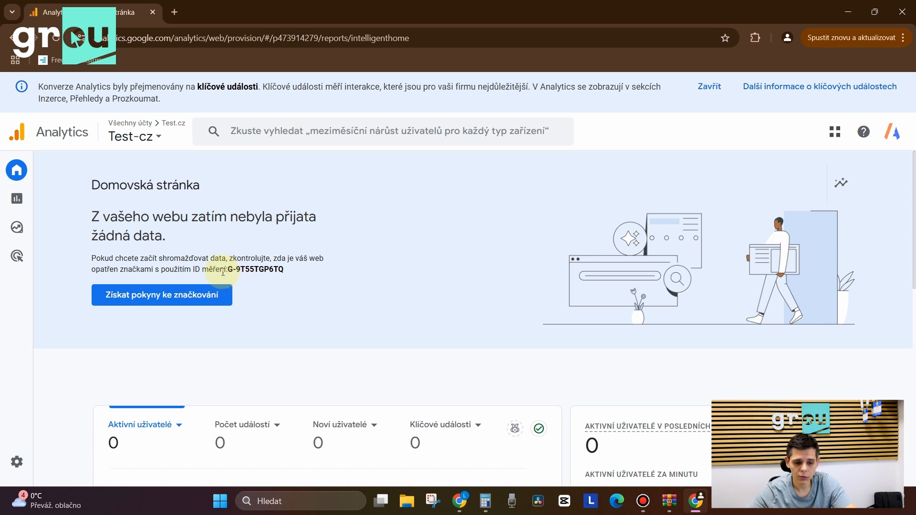
{"action": "left_click_drag", "start_coordinate": [222, 272], "coordinate": [299, 279]}
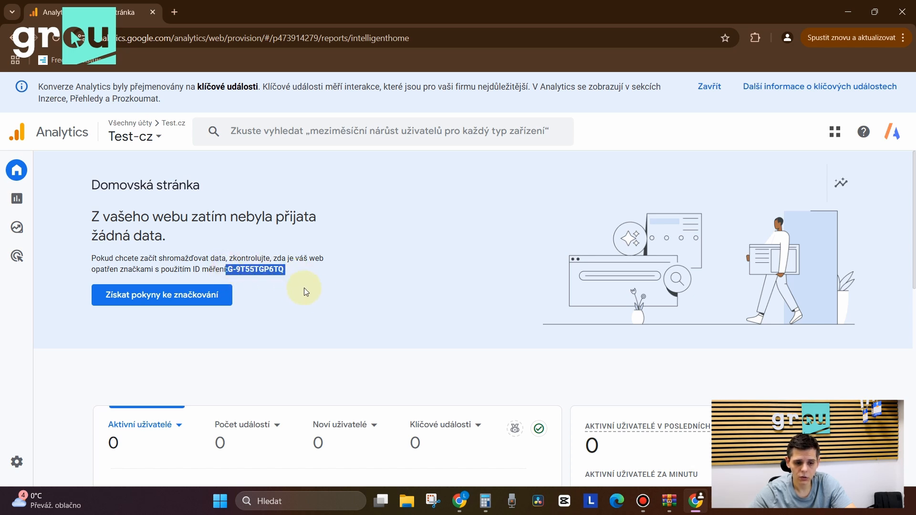
{"action": "left_click", "coordinate": [326, 297]}
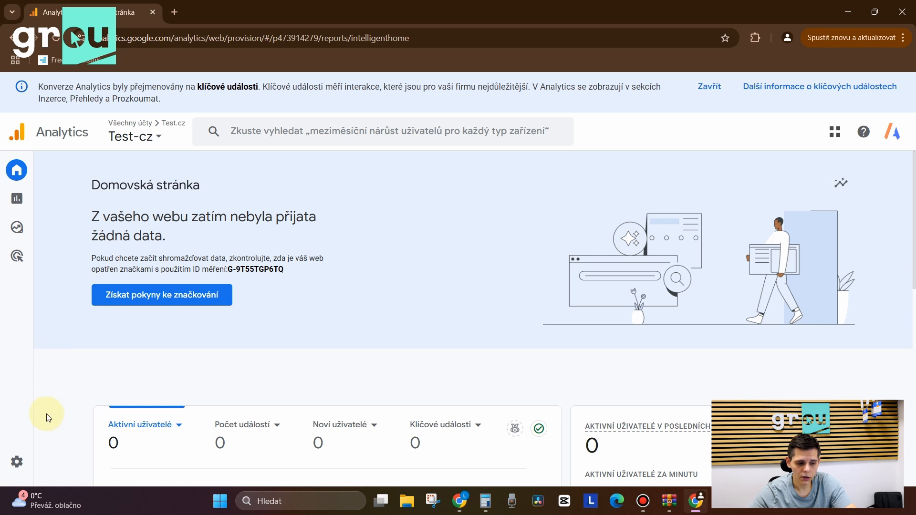
Go to the Test.cz account's access management and start adding a new user.
{"action": "mouse_move", "coordinate": [43, 463]}
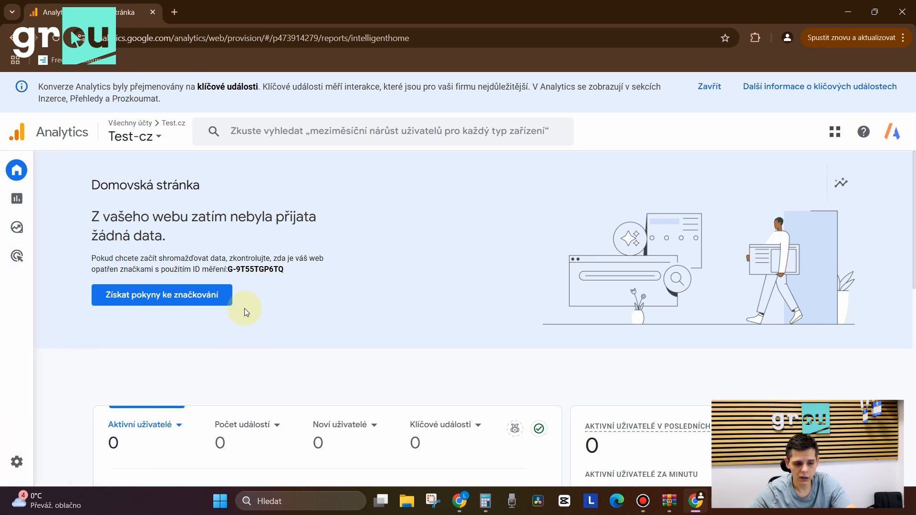
{"action": "left_click", "coordinate": [27, 472]}
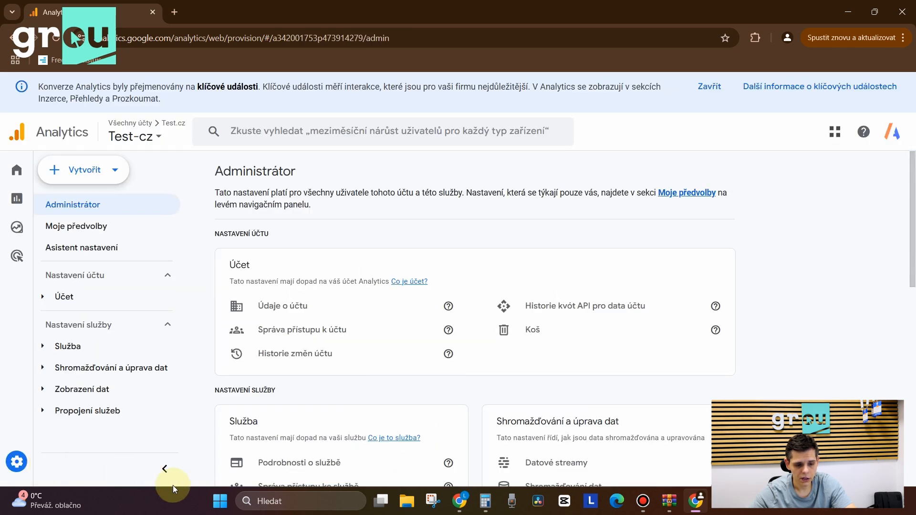
{"action": "left_click", "coordinate": [351, 335]}
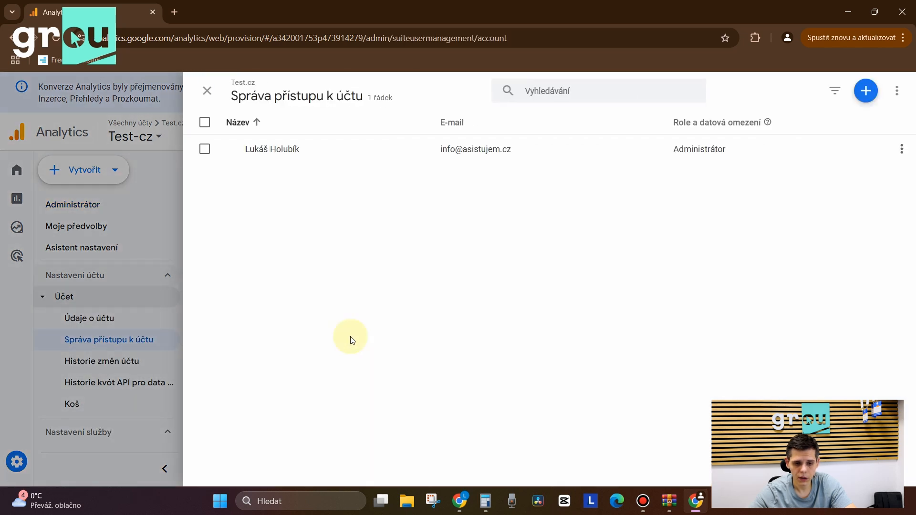
{"action": "left_click", "coordinate": [867, 93]}
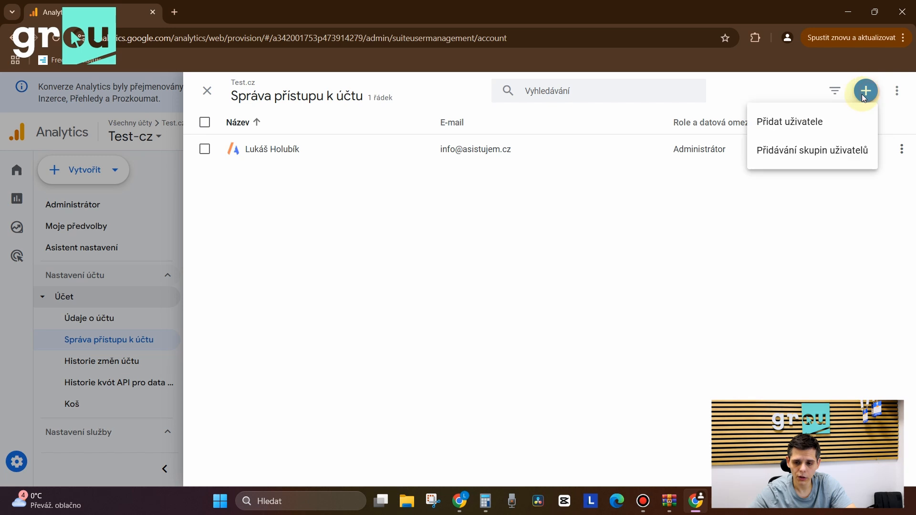
{"action": "left_click", "coordinate": [806, 132]}
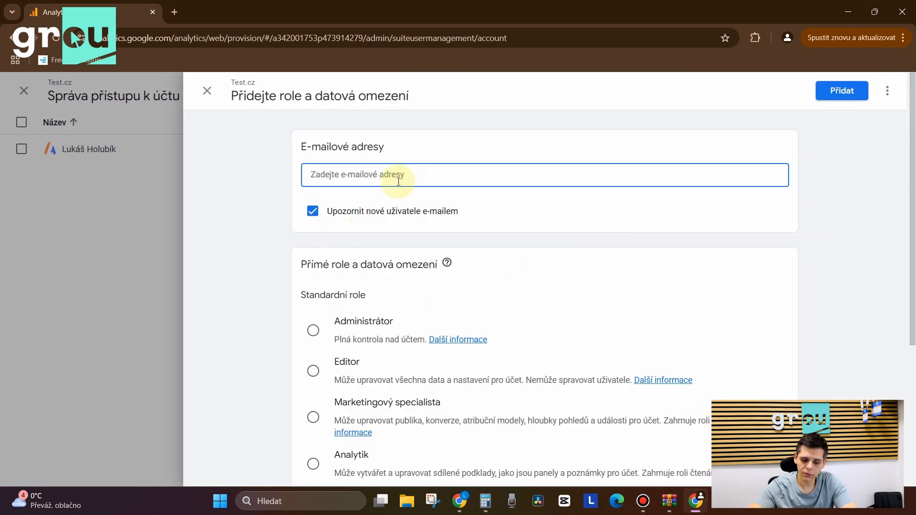
Enter the new user's e-mail address, assign the Administrátor role and review the standard roles and data restrictions.
{"action": "type", "text": "test@gamil.com"}
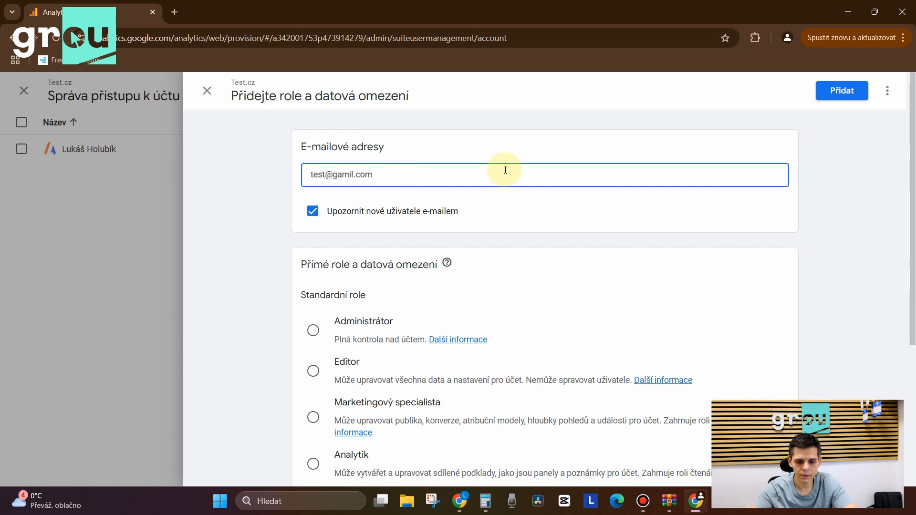
{"action": "scroll", "coordinate": [496, 225], "scroll_direction": "down", "scroll_amount": 2}
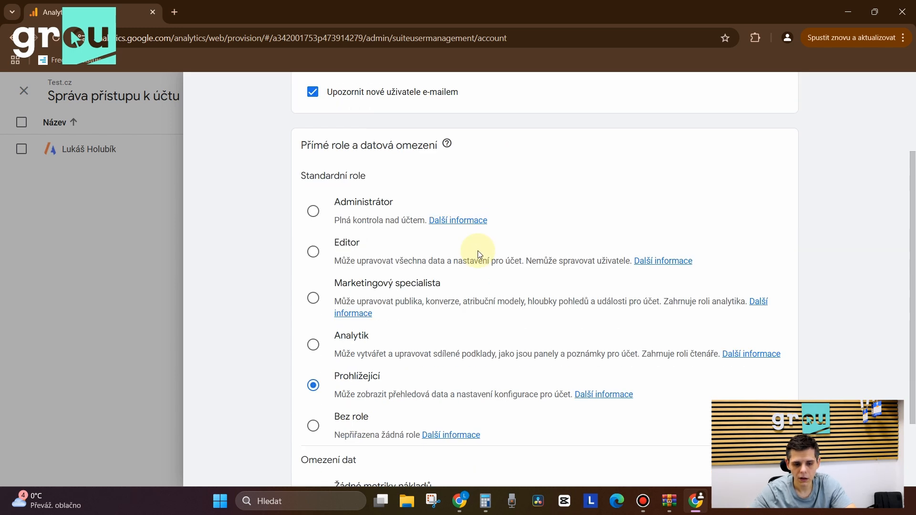
{"action": "left_click", "coordinate": [313, 212]}
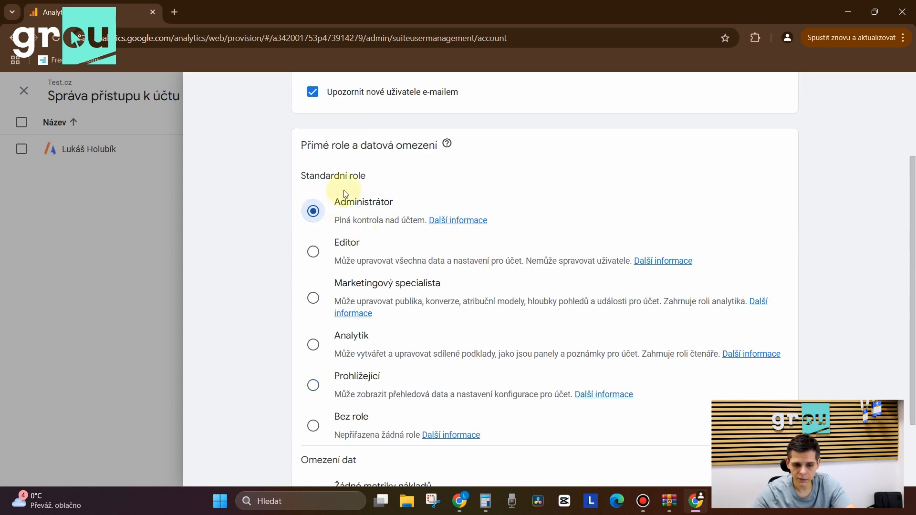
{"action": "scroll", "coordinate": [402, 241], "scroll_direction": "down", "scroll_amount": 2}
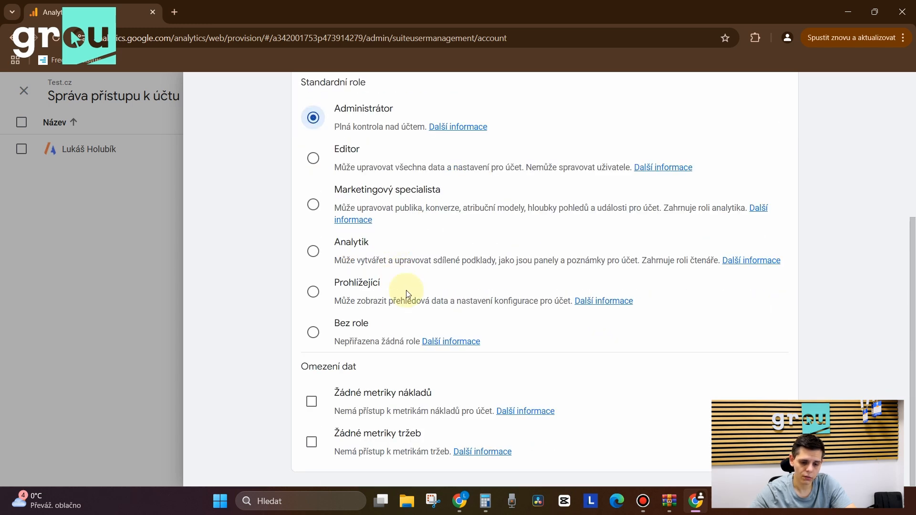
{"action": "scroll", "coordinate": [452, 296], "scroll_direction": "up", "scroll_amount": 4}
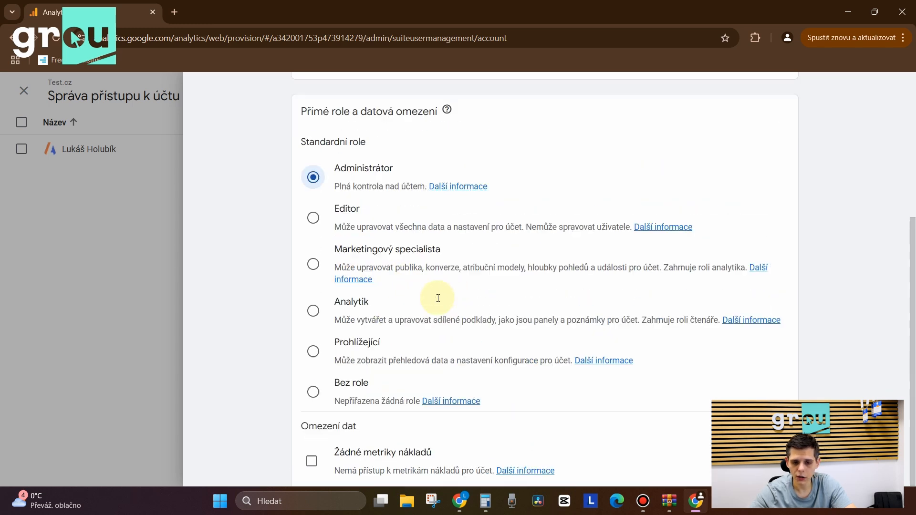
{"action": "scroll", "coordinate": [439, 301], "scroll_direction": "down", "scroll_amount": 4}
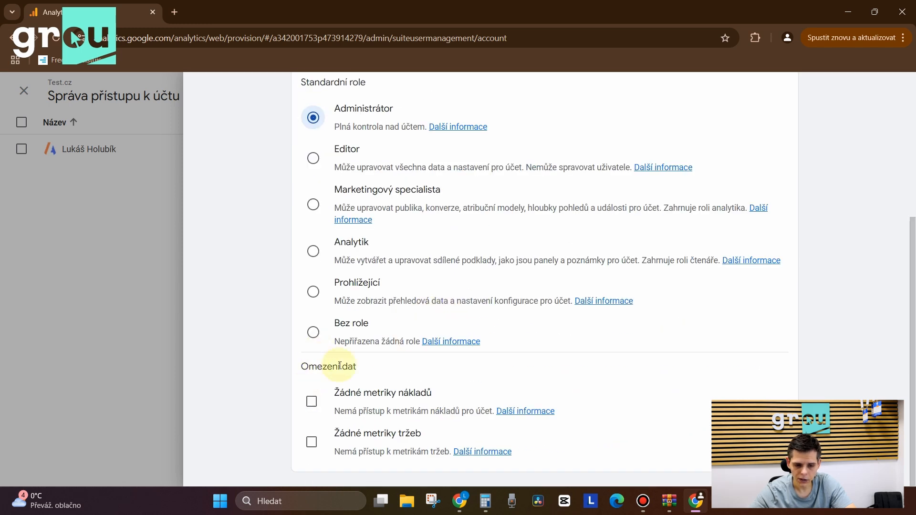
{"action": "scroll", "coordinate": [623, 365], "scroll_direction": "up", "scroll_amount": 4}
Try to add the new user to the Test.cz account and inspect the entered e-mail address.
{"action": "left_click", "coordinate": [838, 91]}
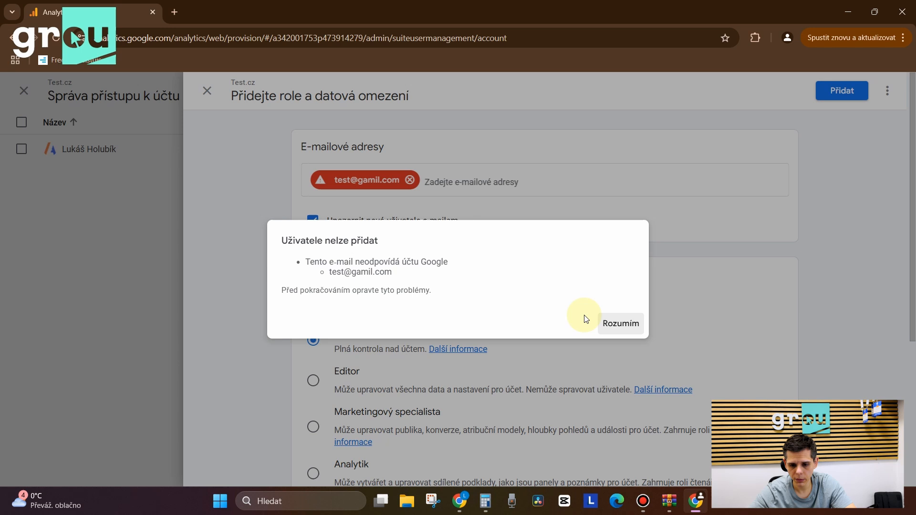
{"action": "left_click", "coordinate": [623, 323]}
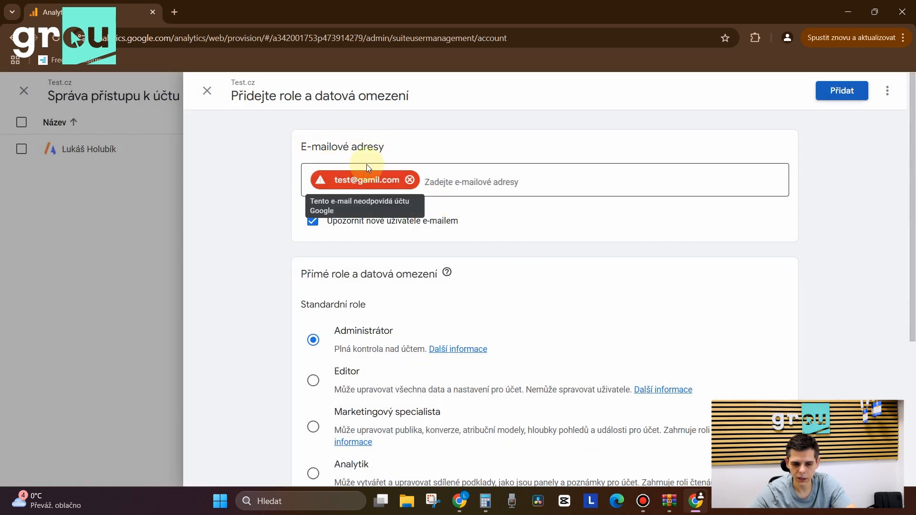
{"action": "mouse_move", "coordinate": [364, 179]}
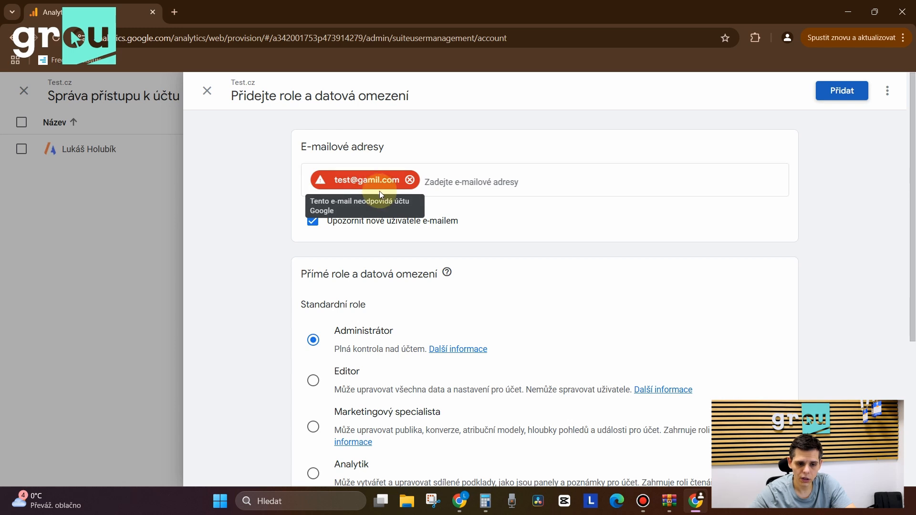
{"action": "left_click", "coordinate": [213, 142]}
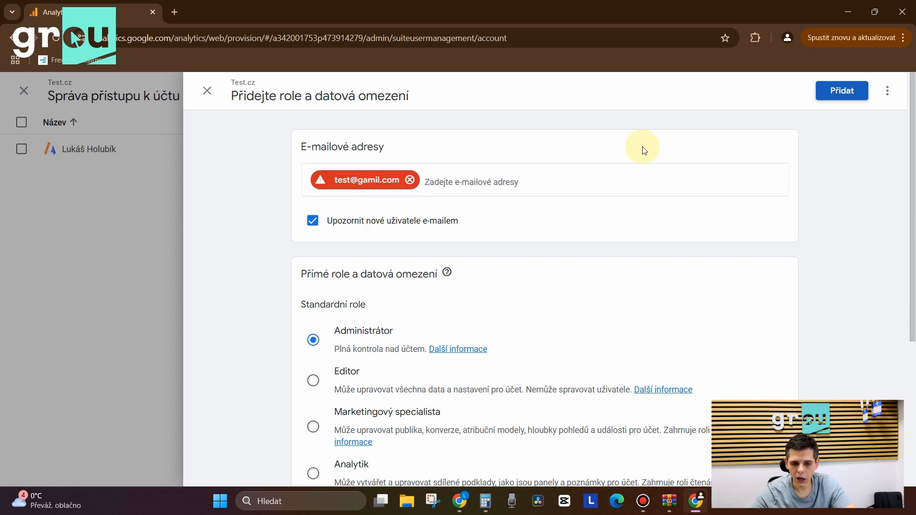
Leave the account access management without saving the new user and view the available Analytics accounts and properties.
{"action": "left_click", "coordinate": [207, 93]}
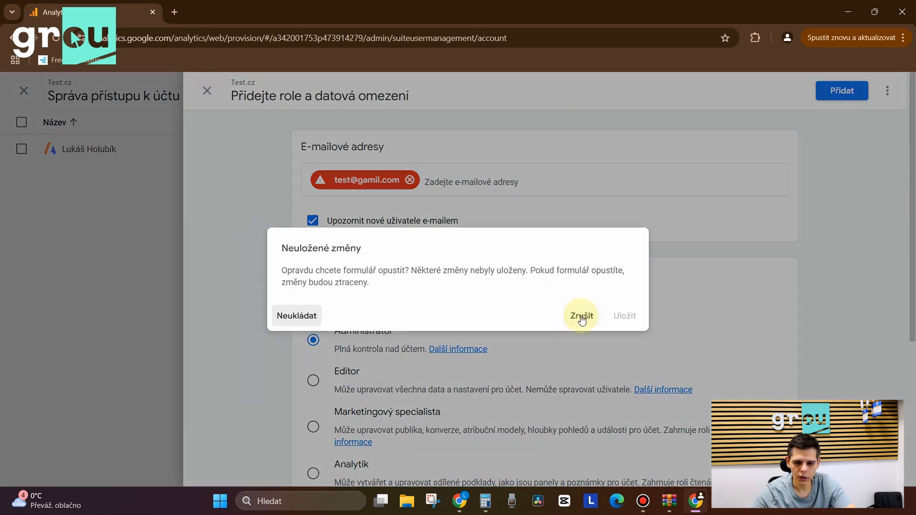
{"action": "left_click", "coordinate": [302, 319]}
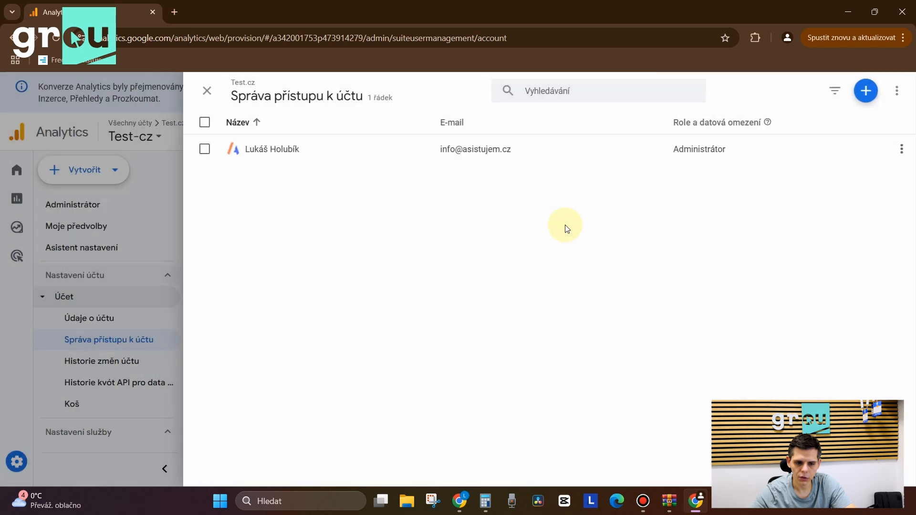
{"action": "left_click", "coordinate": [206, 89]}
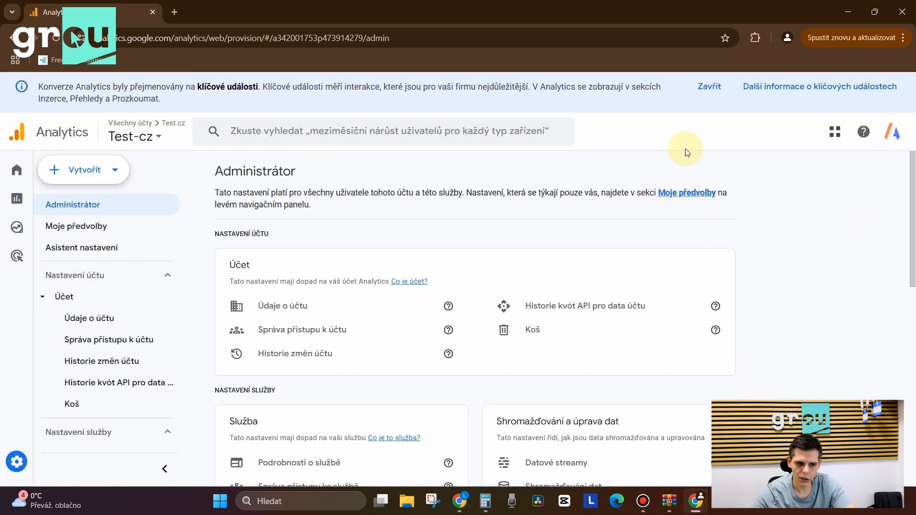
{"action": "left_click", "coordinate": [168, 129]}
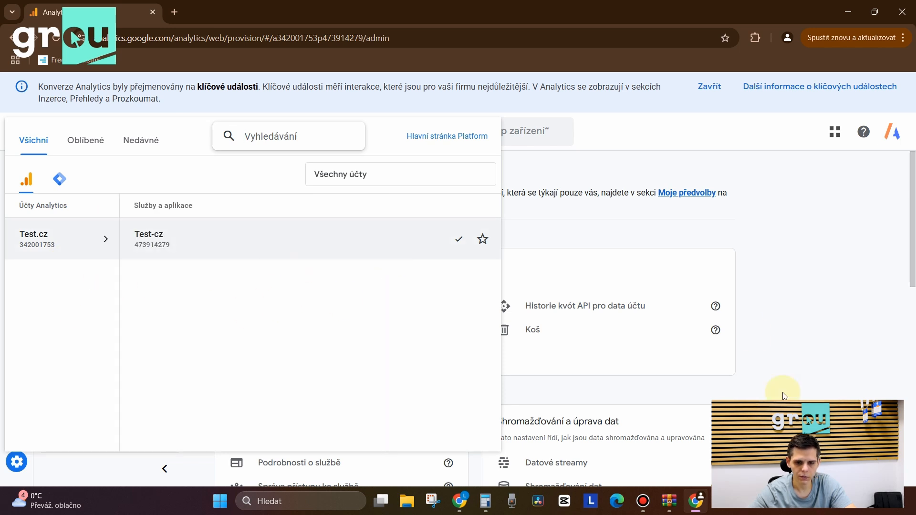
{"action": "left_click", "coordinate": [795, 183]}
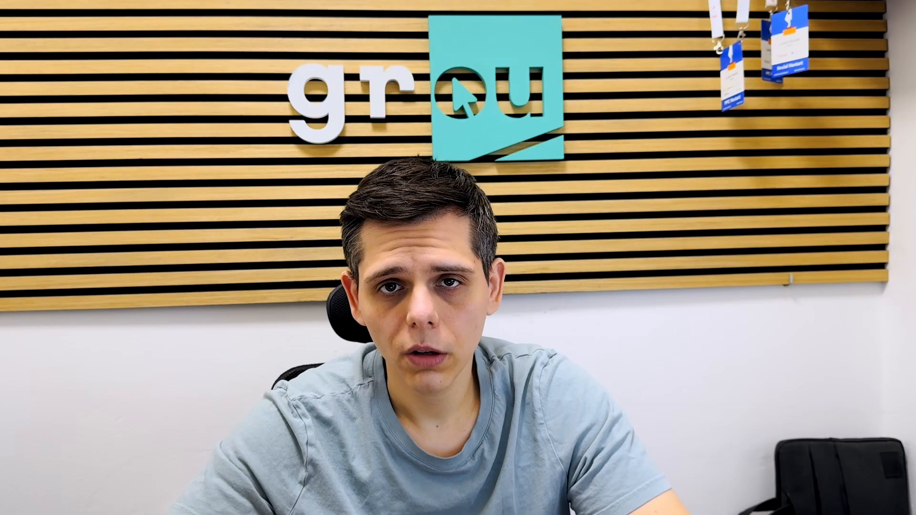